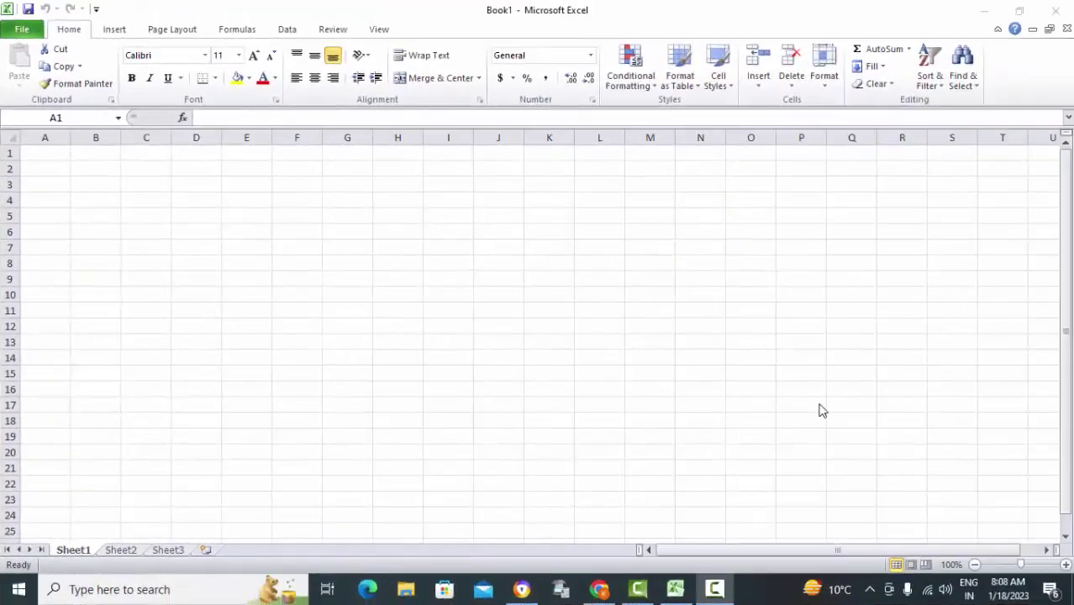
Enter 'BATTERY CHART' in D6 and merge and centre it across D6:E6.
{"action": "left_click", "coordinate": [208, 234]}
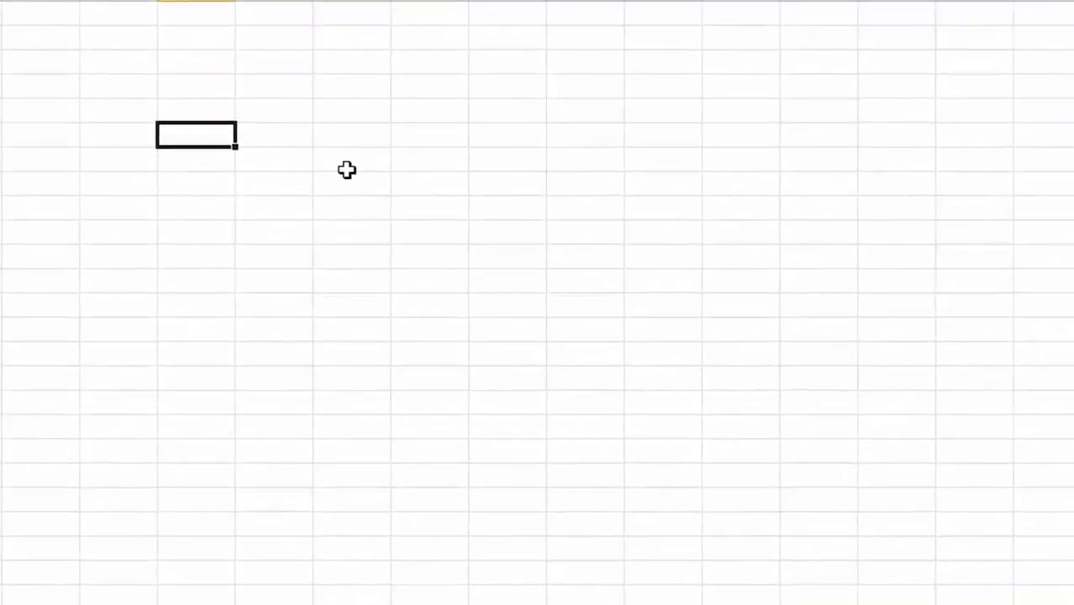
{"action": "type", "text": "BA"}
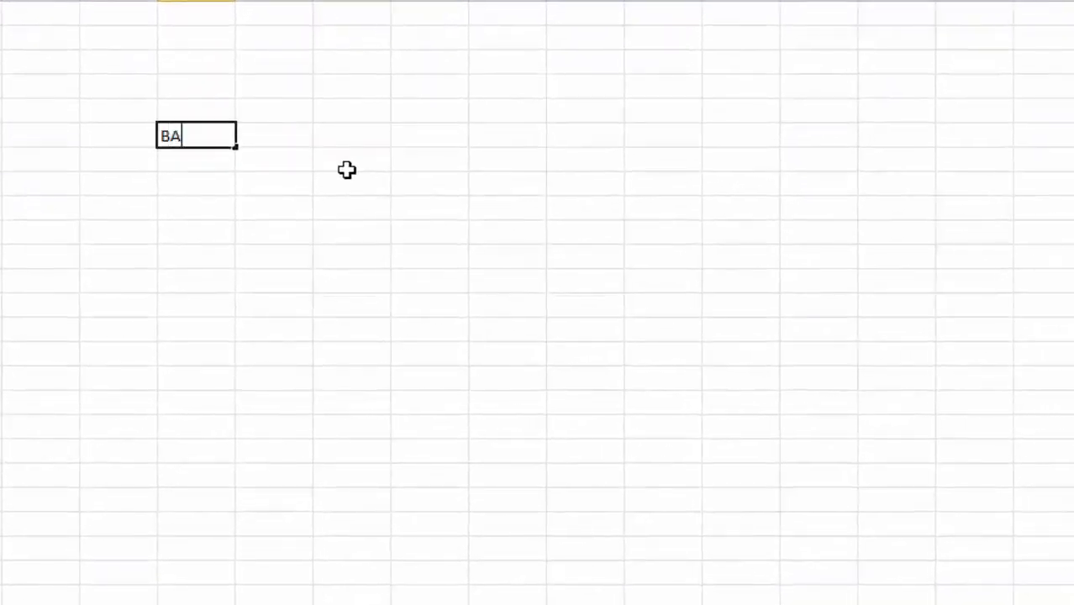
{"action": "type", "text": "TTERY CH"}
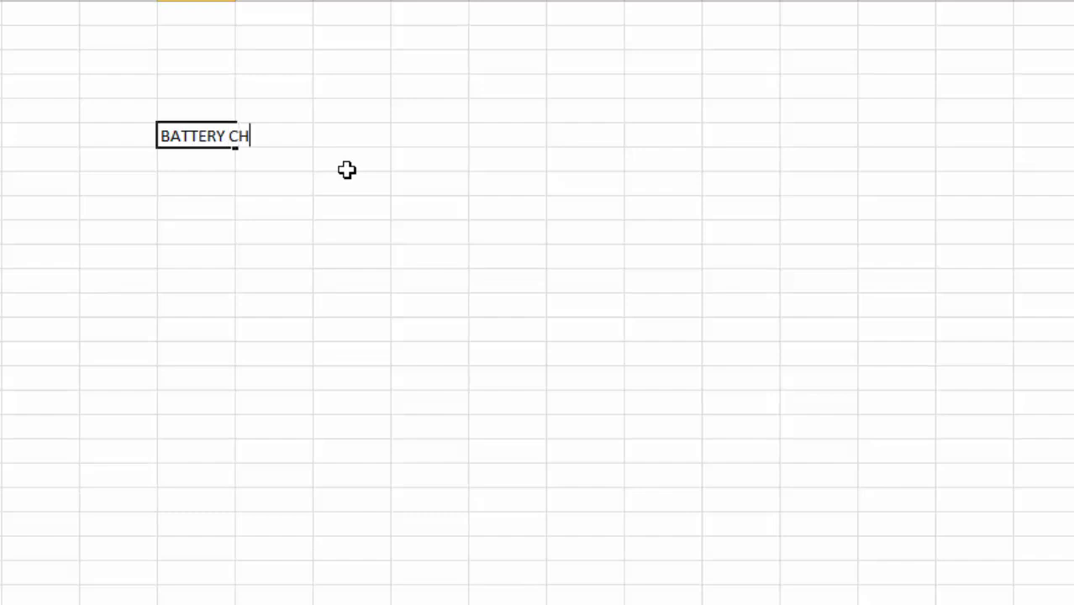
{"action": "type", "text": "ART"}
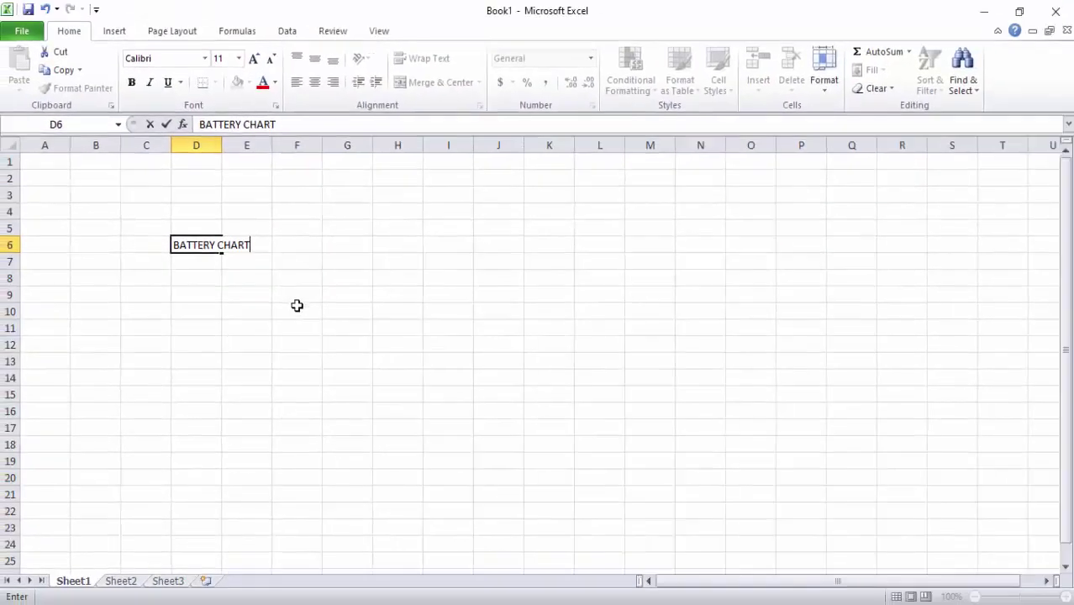
{"action": "left_click", "coordinate": [298, 305]}
{"action": "left_click", "coordinate": [202, 245]}
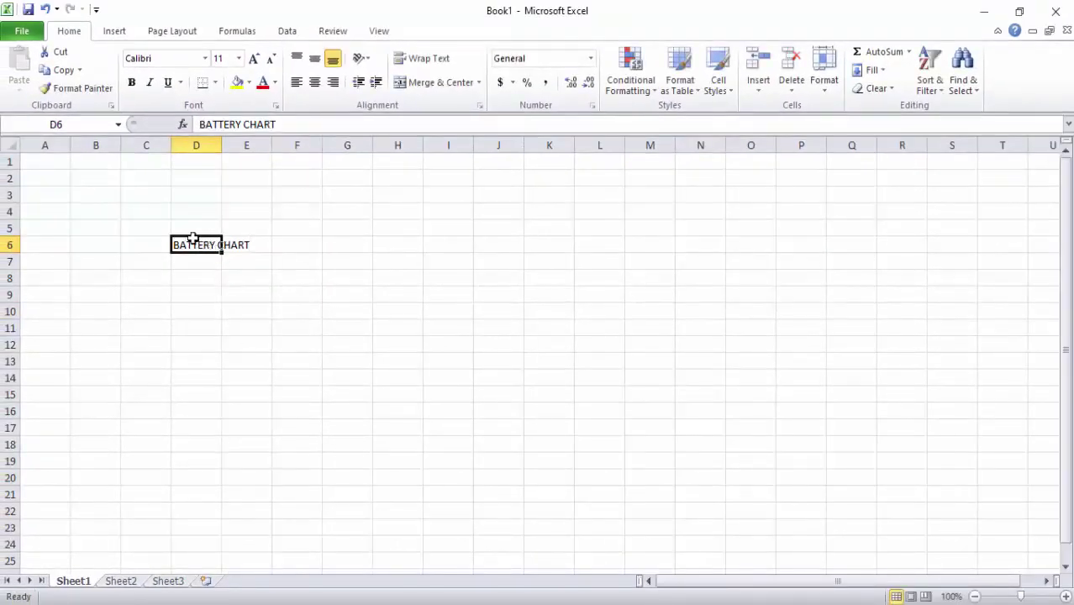
{"action": "left_click_drag", "start_coordinate": [189, 243], "coordinate": [252, 239]}
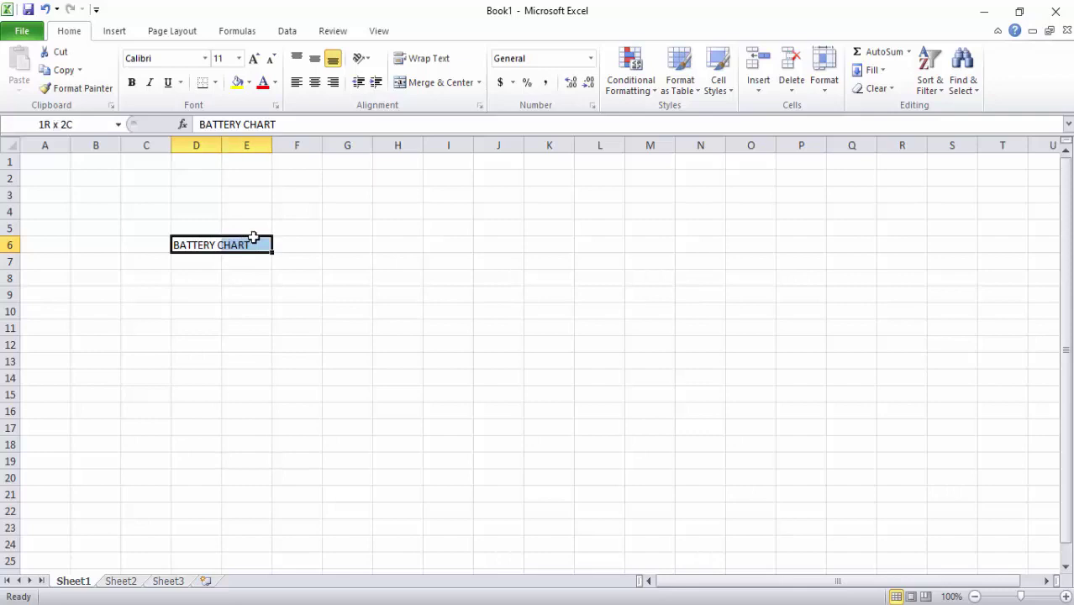
{"action": "left_click", "coordinate": [405, 83]}
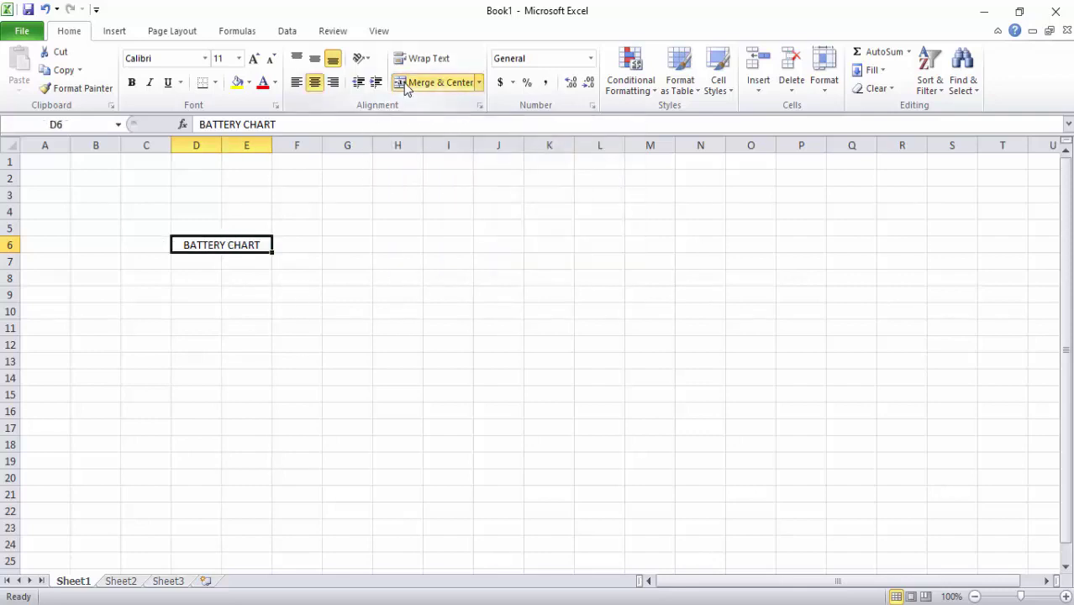
Enlarge the title font to 16 and widen column E so it fits.
{"action": "left_click", "coordinate": [254, 59]}
{"action": "left_click", "coordinate": [254, 59]}
{"action": "left_click", "coordinate": [254, 58]}
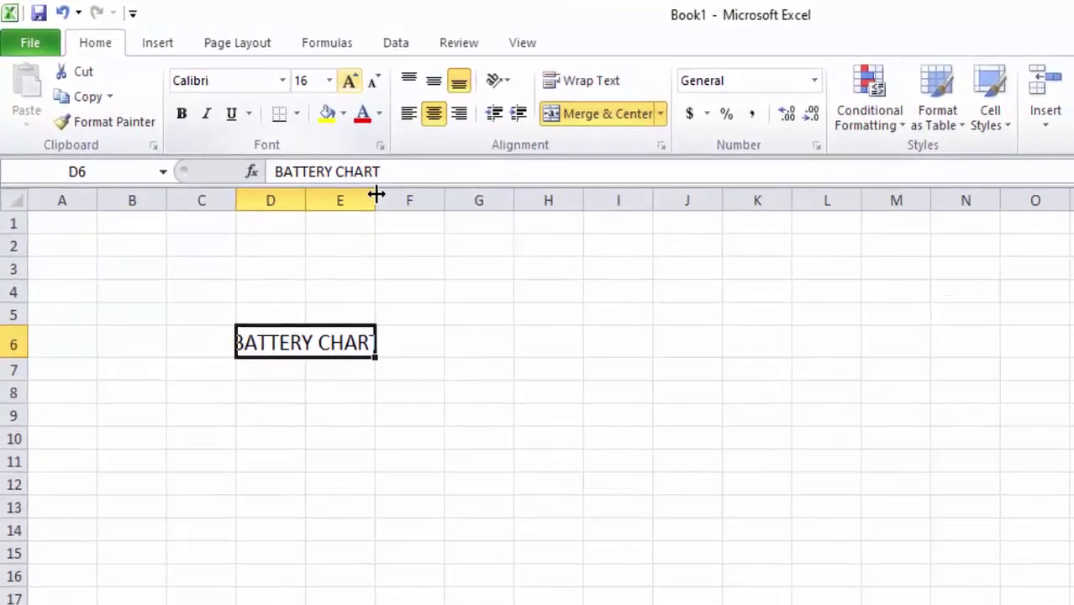
{"action": "left_click_drag", "start_coordinate": [376, 195], "coordinate": [400, 195]}
{"action": "left_click", "coordinate": [505, 437]}
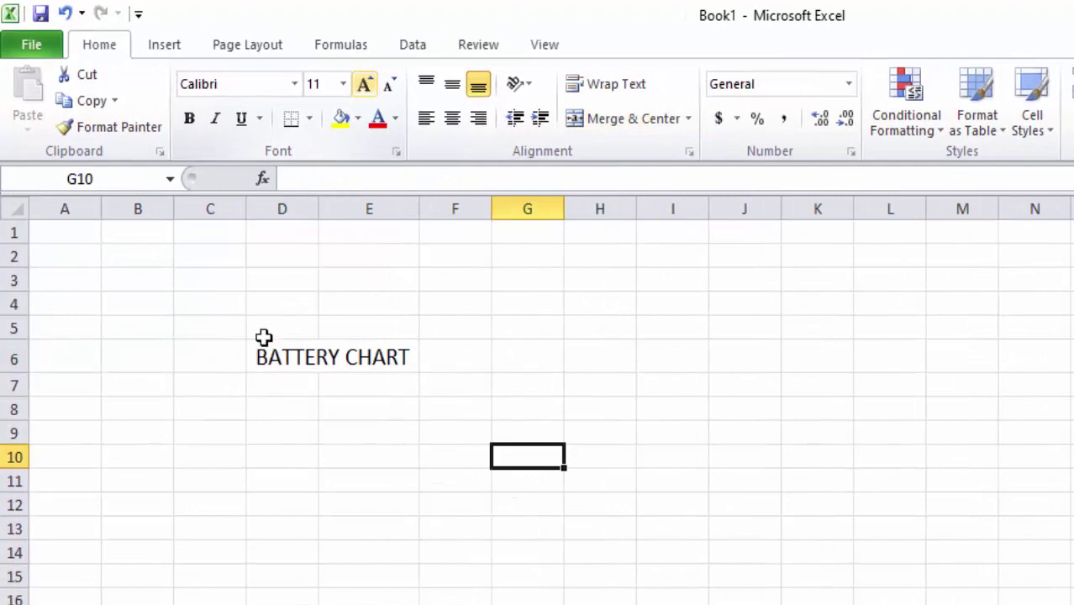
Make the title bold with a turquoise fill.
{"action": "left_click", "coordinate": [189, 118]}
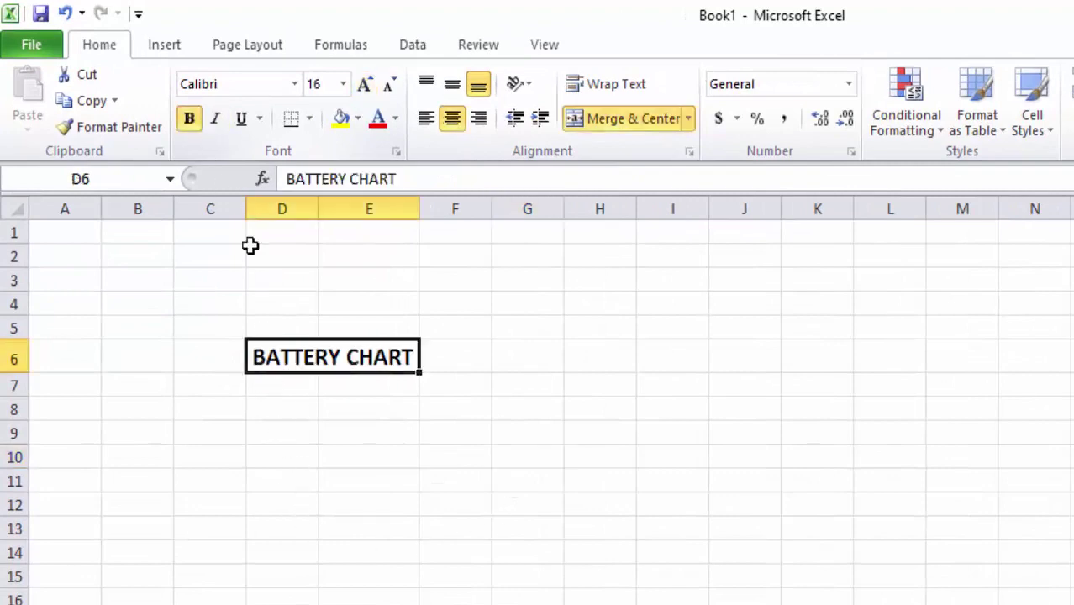
{"action": "left_click", "coordinate": [357, 118]}
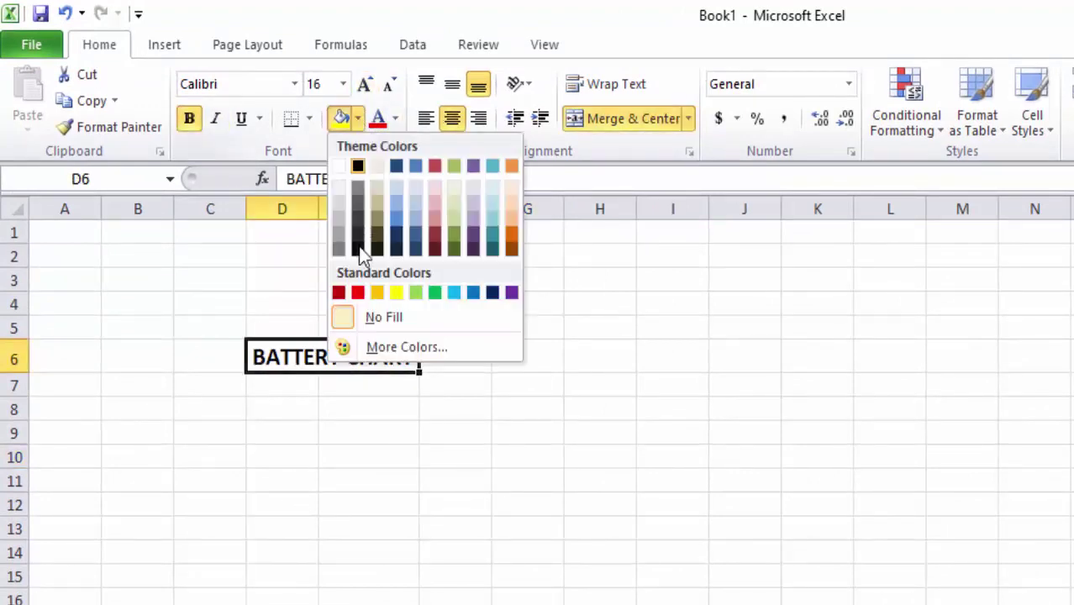
{"action": "left_click", "coordinate": [456, 293]}
{"action": "left_click", "coordinate": [439, 428]}
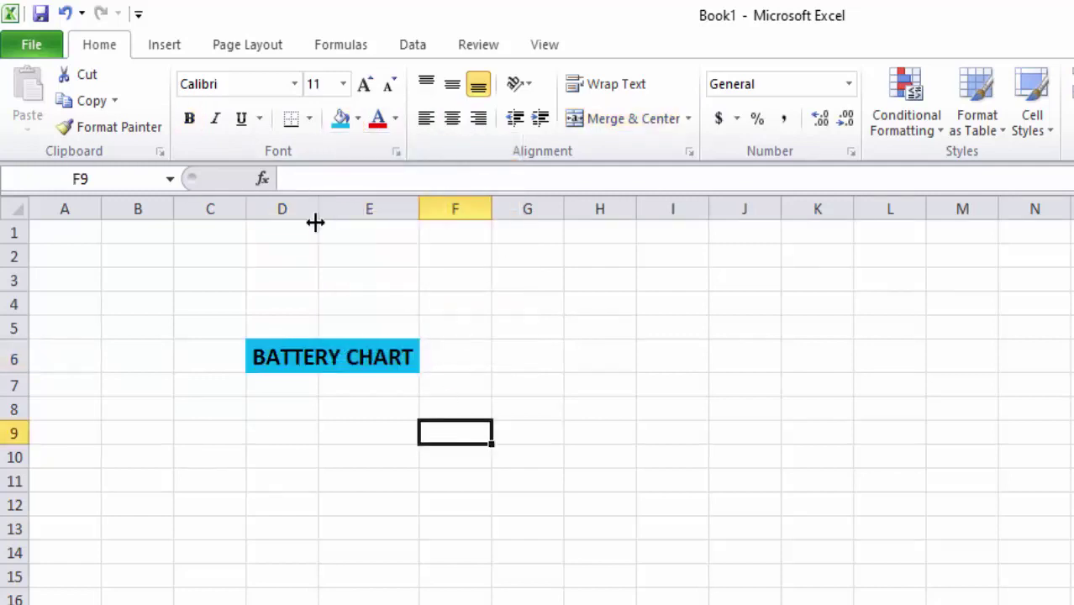
Enter the labels CAP, FULL BATTERY, EMPTY BATTERY and LAST CAP in D8:D11.
{"action": "left_click", "coordinate": [290, 410]}
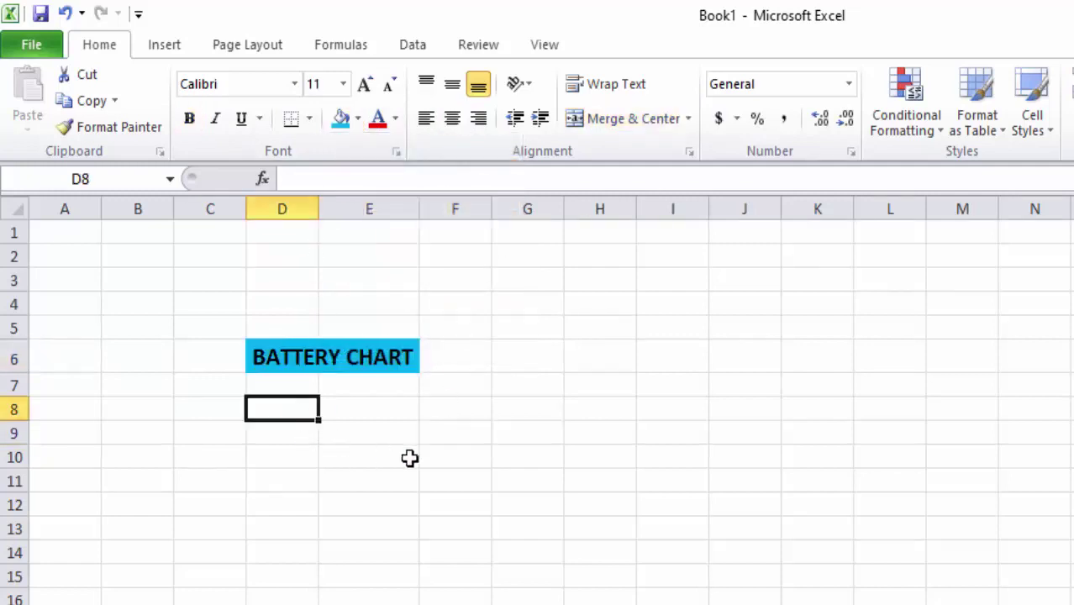
{"action": "type", "text": "CAP"}
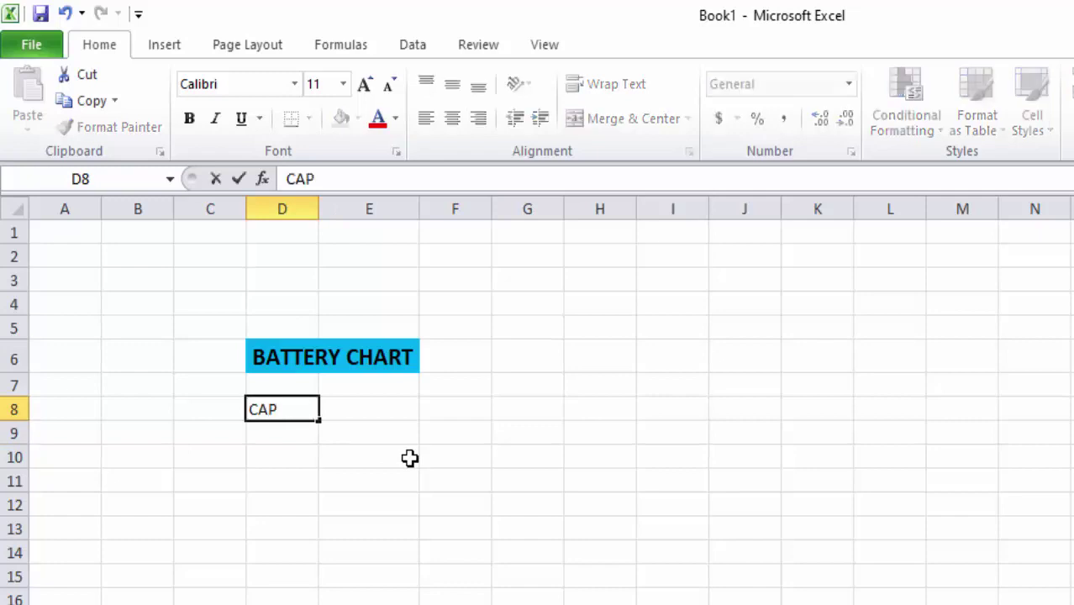
{"action": "key", "text": "Return"}
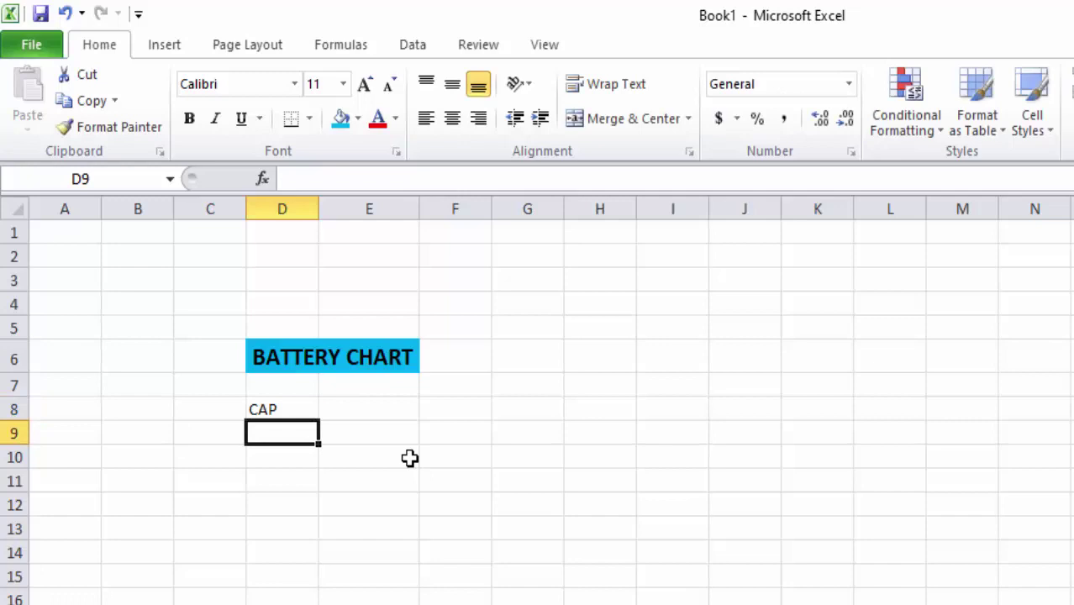
{"action": "type", "text": "FULL"}
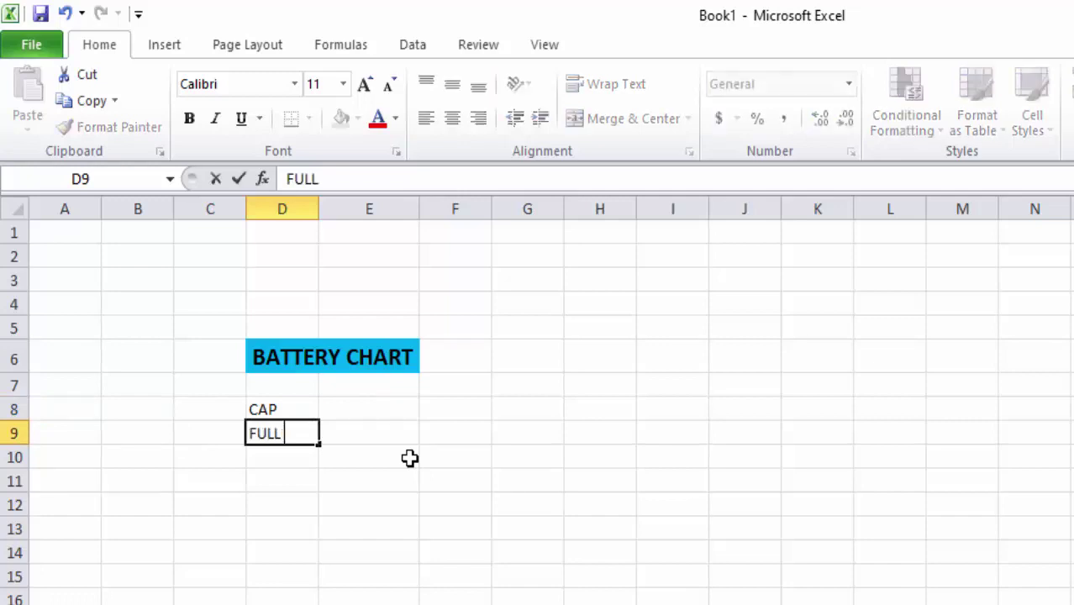
{"action": "type", "text": " BATTERY"}
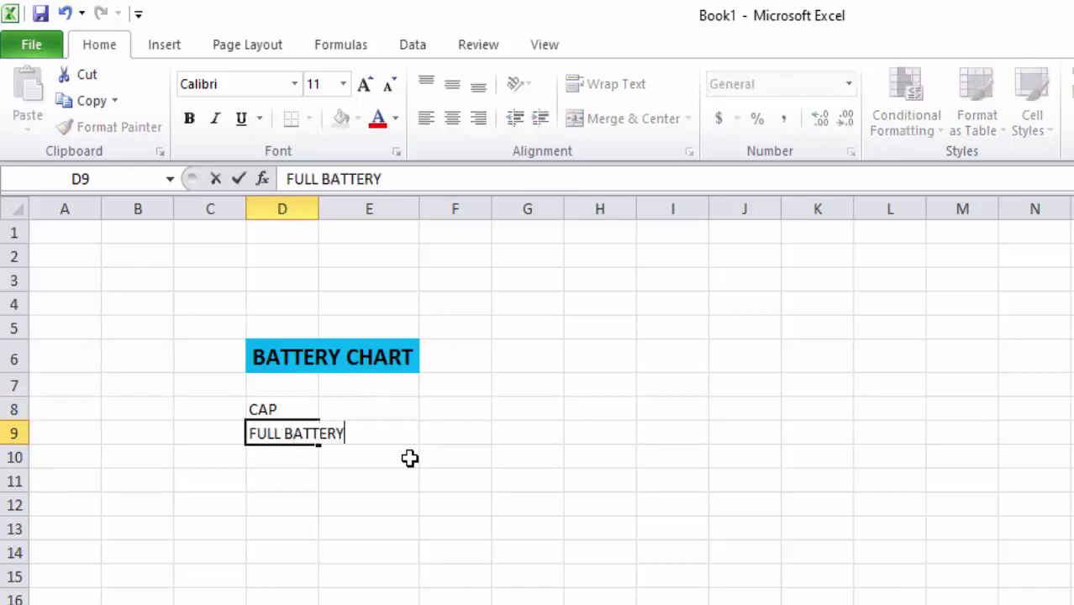
{"action": "key", "text": "Return"}
{"action": "type", "text": "E"}
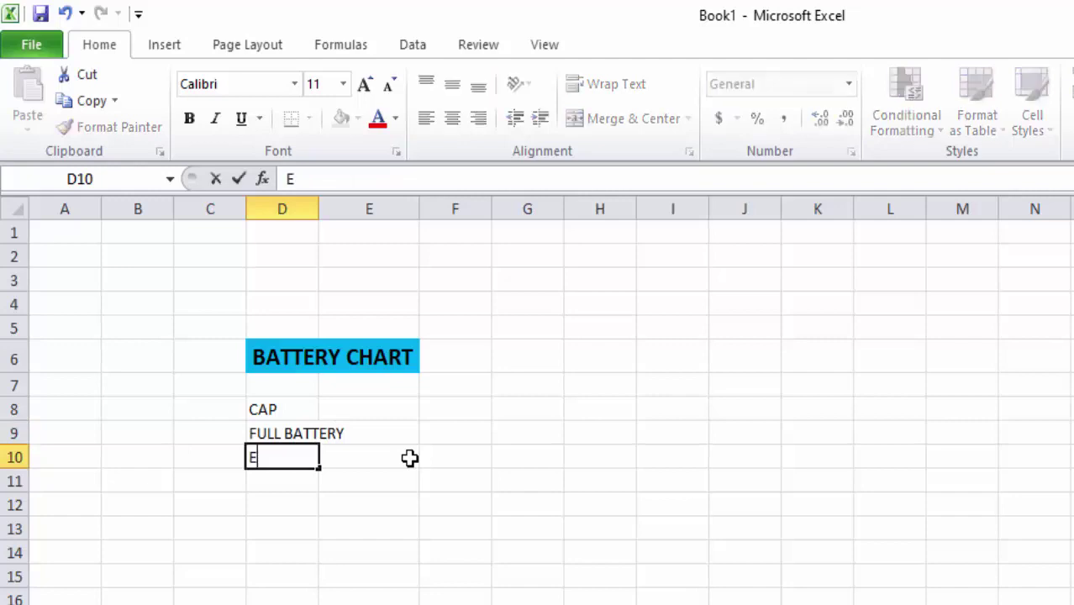
{"action": "type", "text": "MPT"}
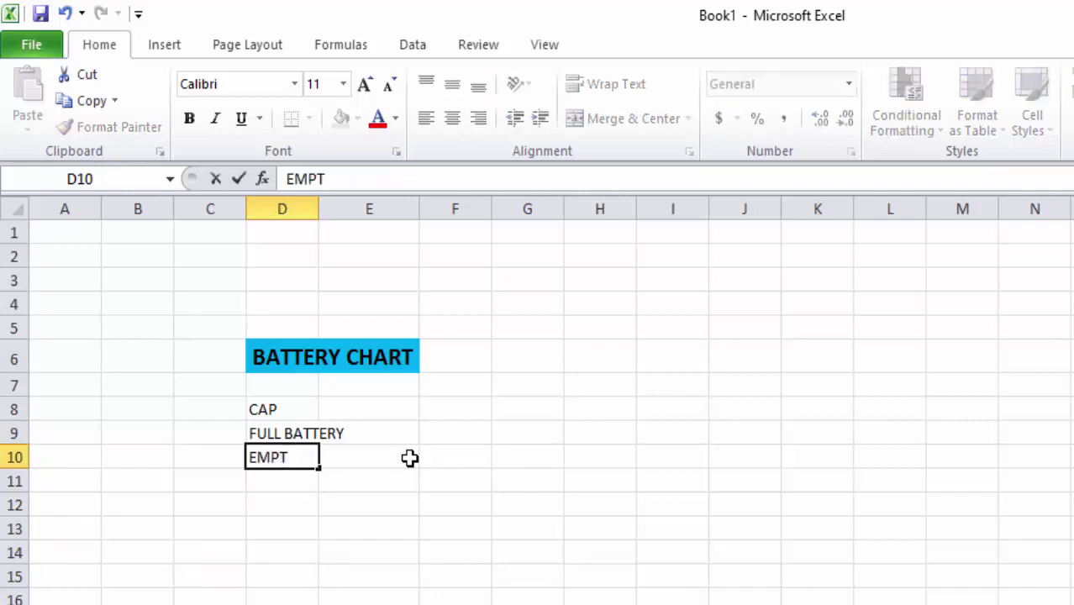
{"action": "type", "text": "Y B"}
{"action": "type", "text": "ATTE"}
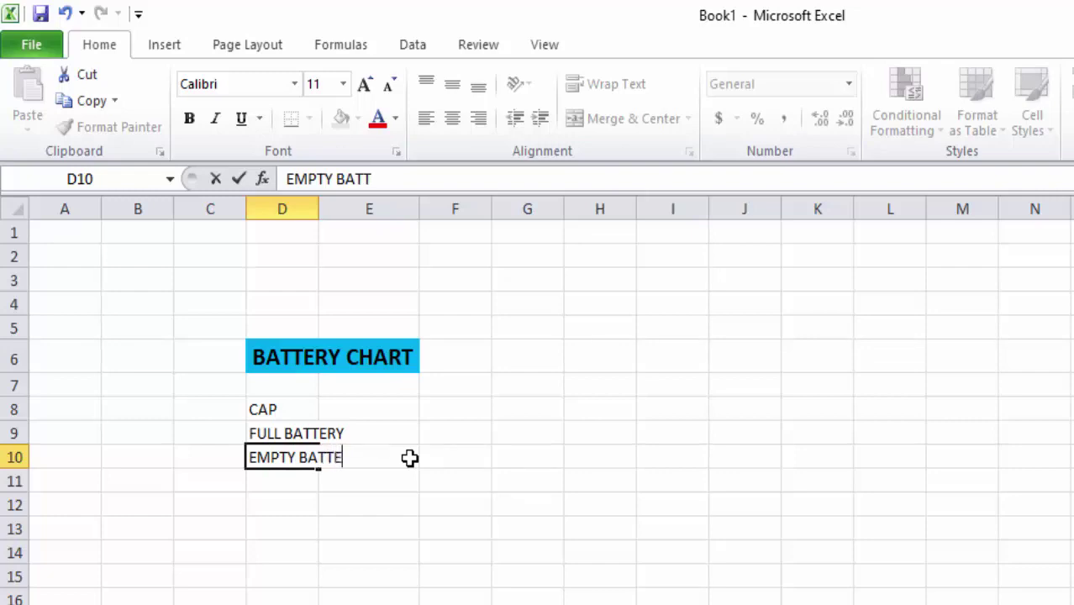
{"action": "type", "text": "RY"}
{"action": "key", "text": "Return"}
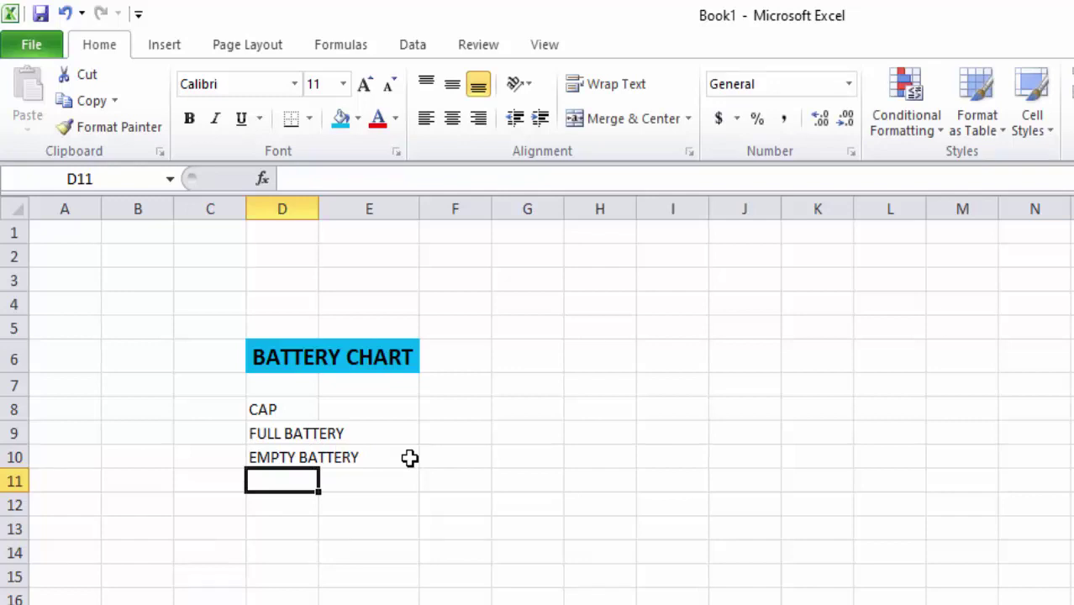
{"action": "type", "text": "LAST"}
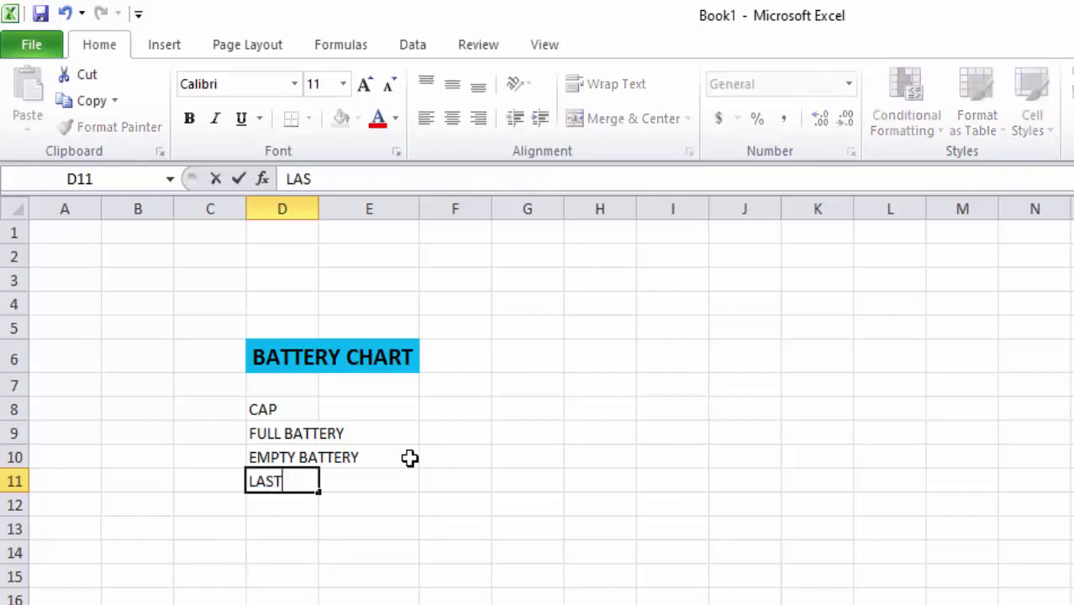
{"action": "type", "text": " CAP"}
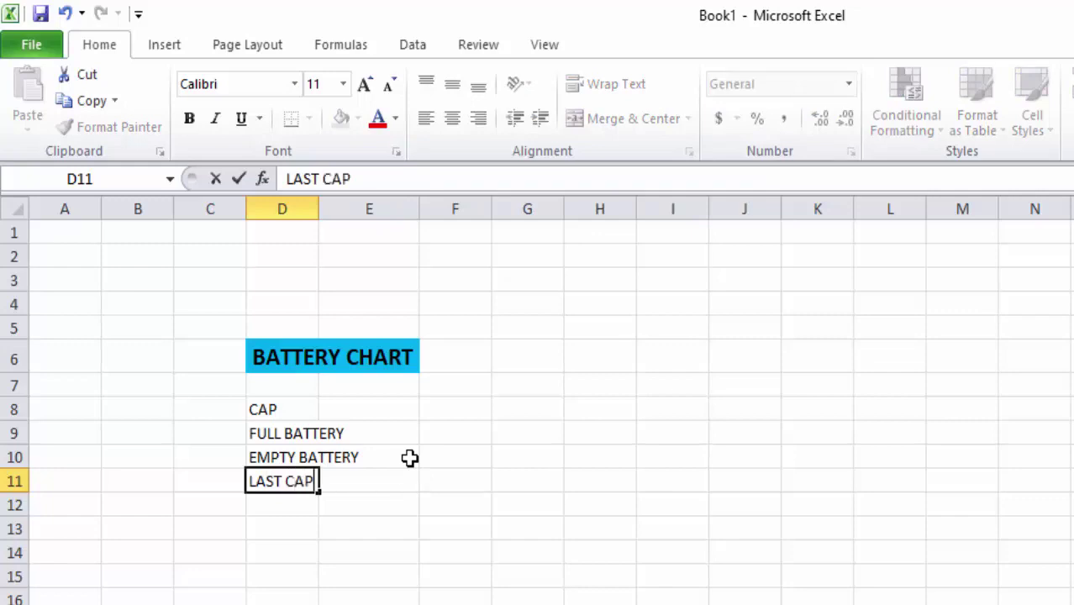
{"action": "left_click", "coordinate": [262, 409]}
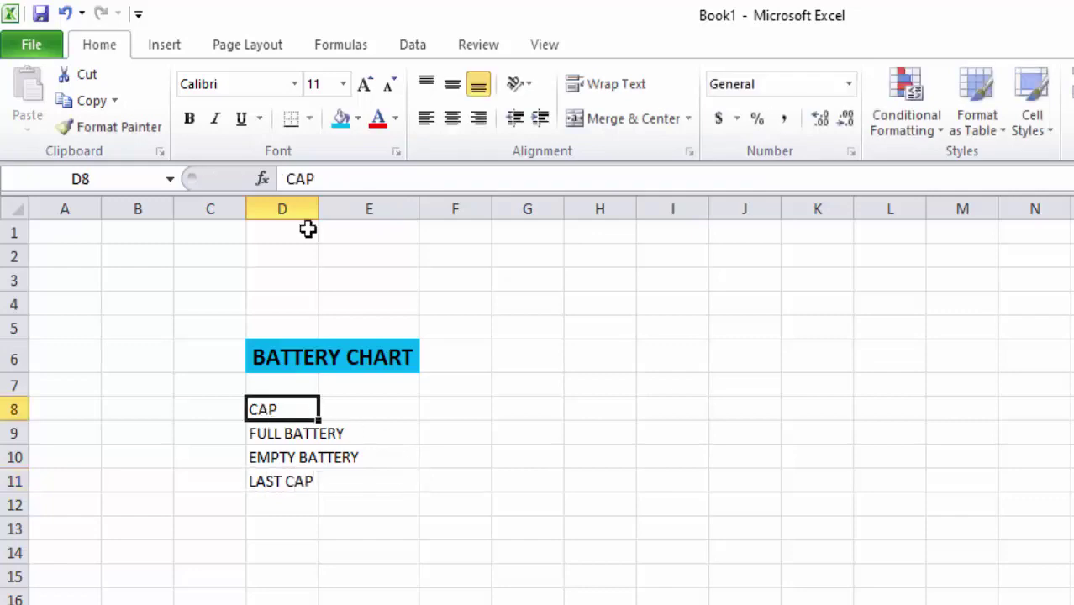
Correct the D8 label to read FIRST CAP.
{"action": "left_click", "coordinate": [285, 179]}
{"action": "type", "text": "FIRST"}
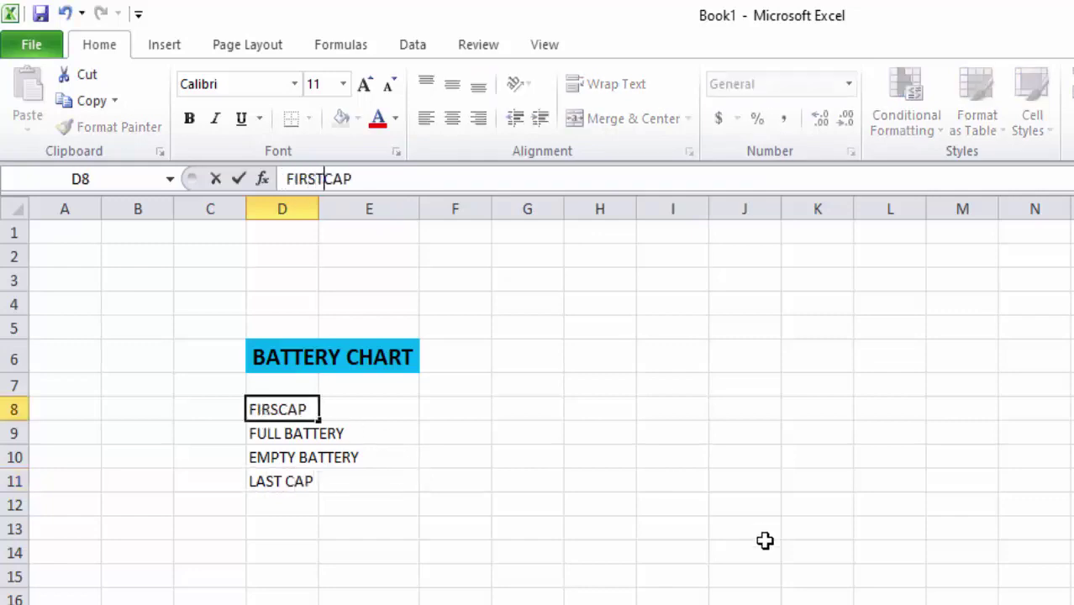
{"action": "type", "text": " C"}
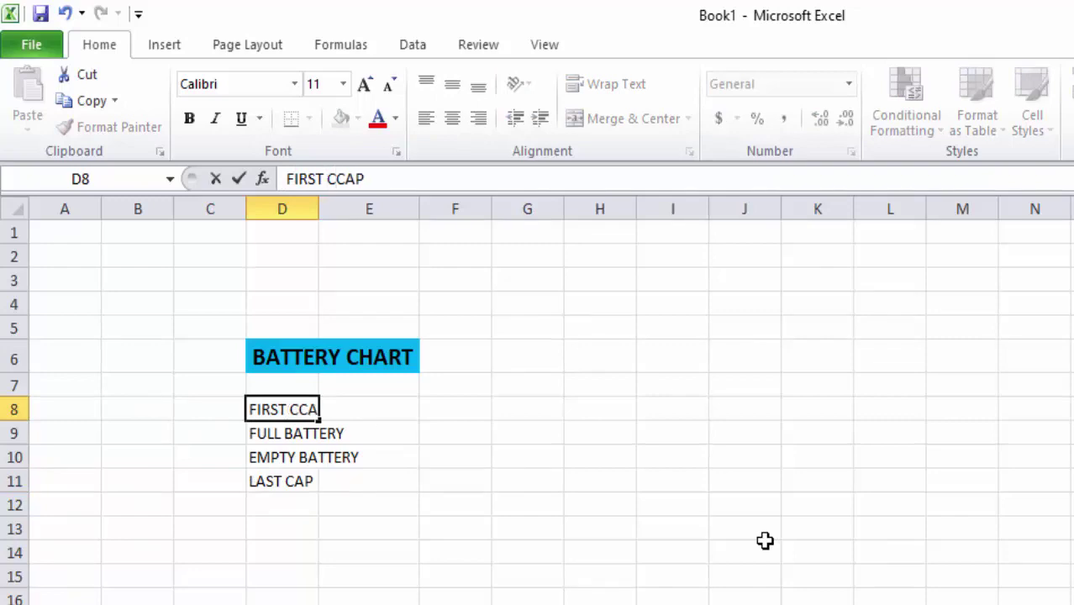
{"action": "key", "text": "BackSpace"}
Widen column D to fit the labels and make D8:D11 bold.
{"action": "left_click", "coordinate": [545, 546]}
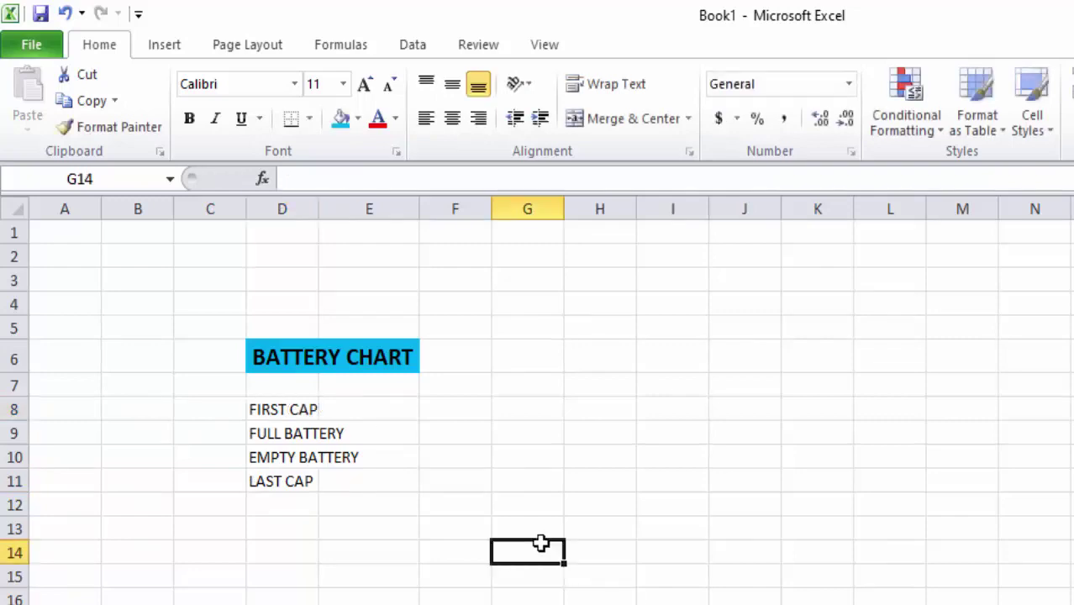
{"action": "left_click_drag", "start_coordinate": [319, 209], "coordinate": [363, 209]}
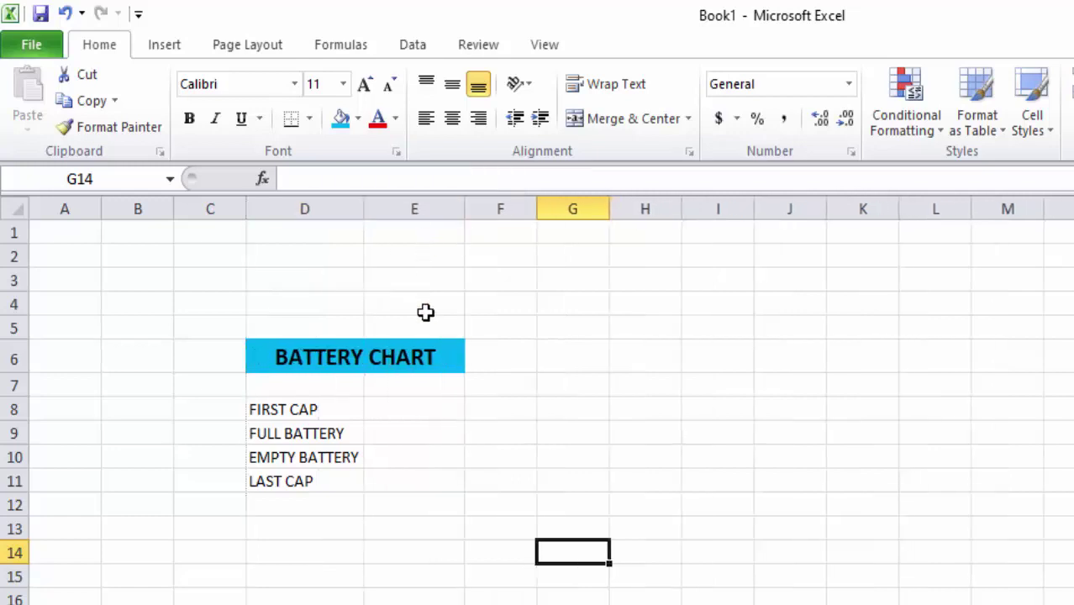
{"action": "left_click", "coordinate": [290, 409]}
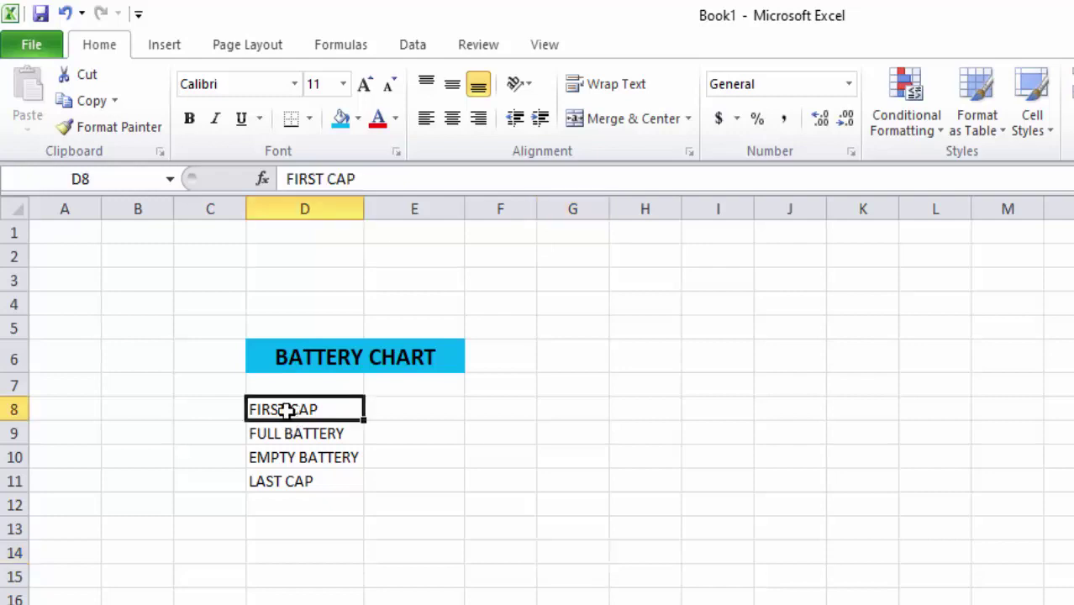
{"action": "left_click_drag", "start_coordinate": [290, 409], "coordinate": [290, 480]}
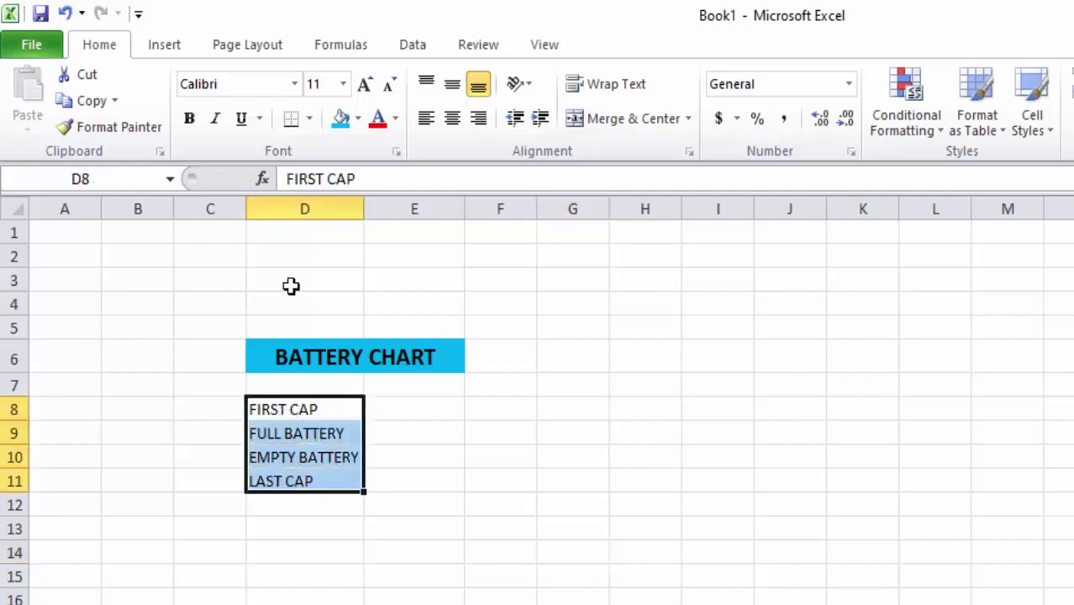
{"action": "left_click", "coordinate": [189, 118]}
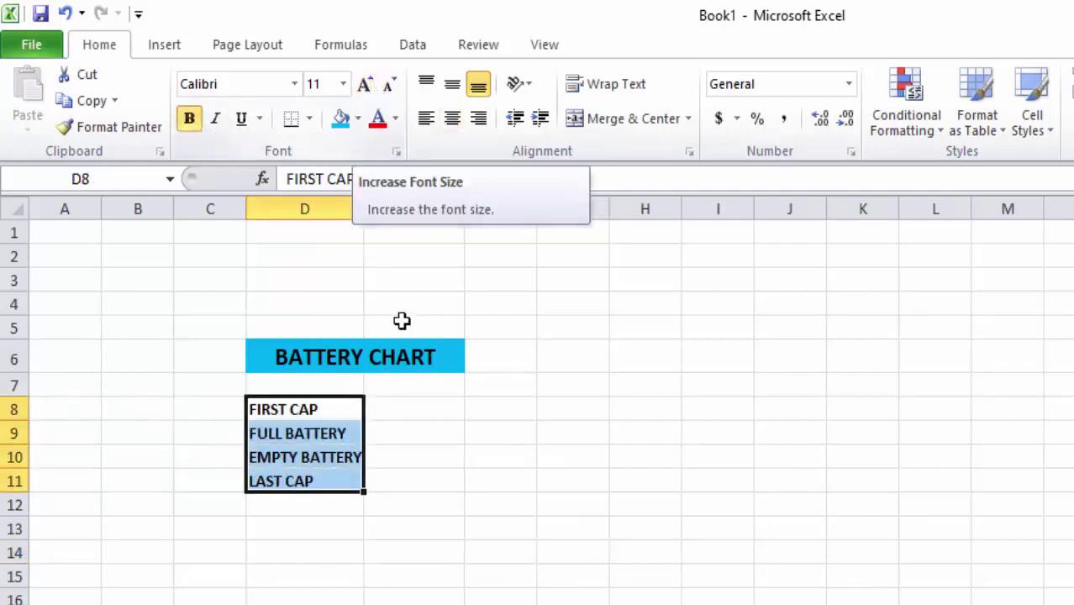
{"action": "left_click", "coordinate": [500, 576]}
{"action": "left_click", "coordinate": [406, 412]}
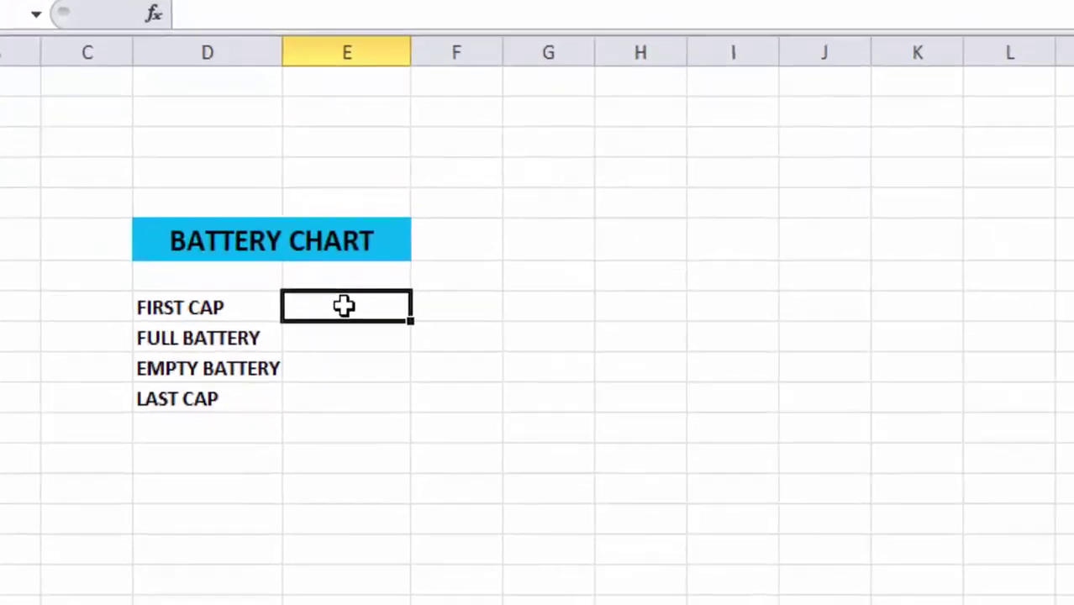
Enter 5 in E8, 48 in E9 and 5 in E11.
{"action": "type", "text": "5"}
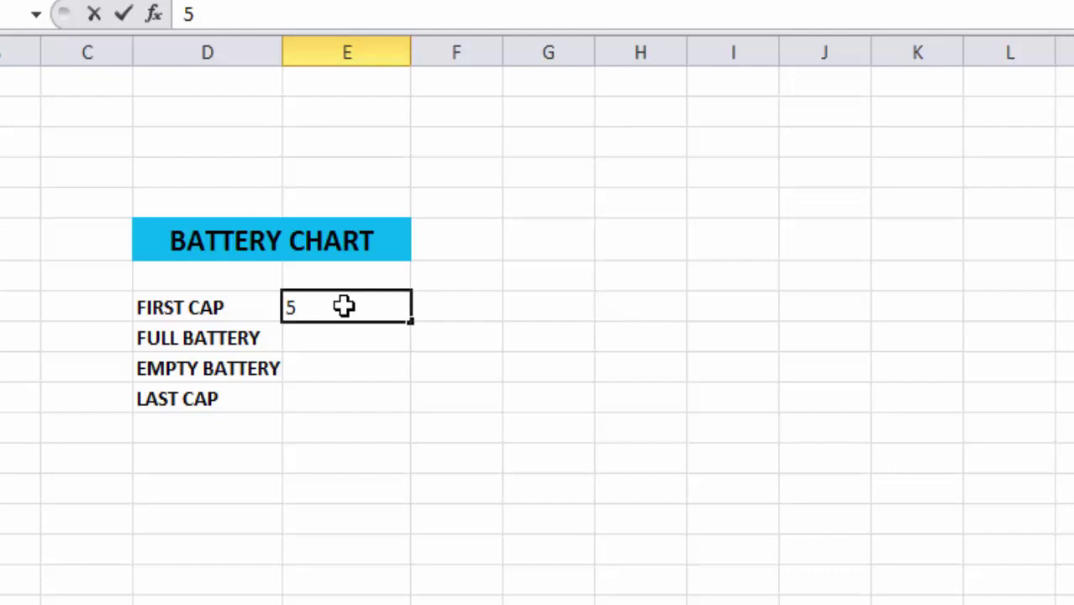
{"action": "key", "text": "Return"}
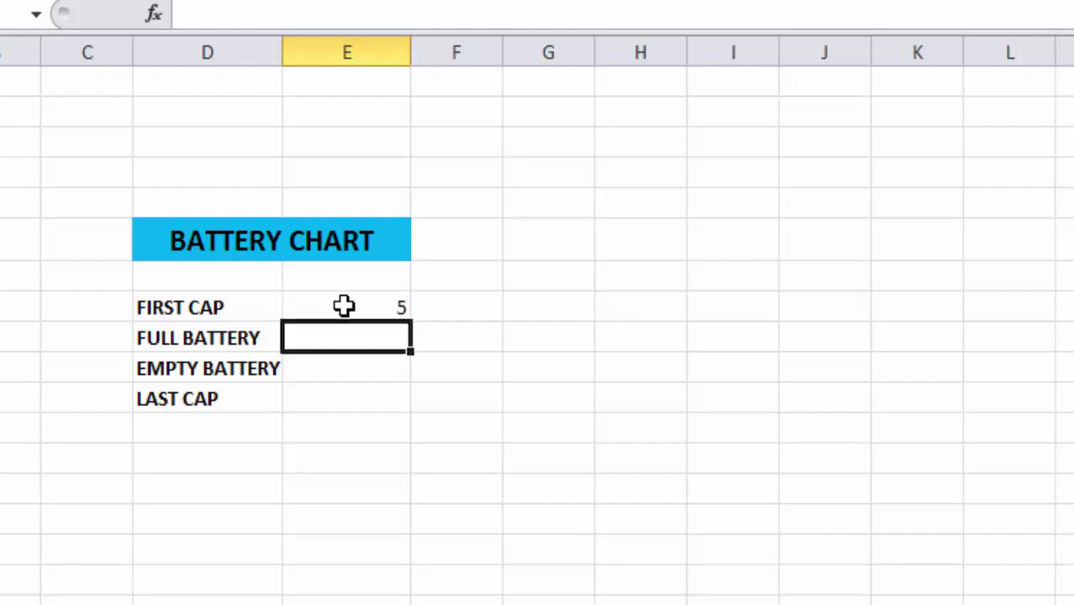
{"action": "type", "text": "48"}
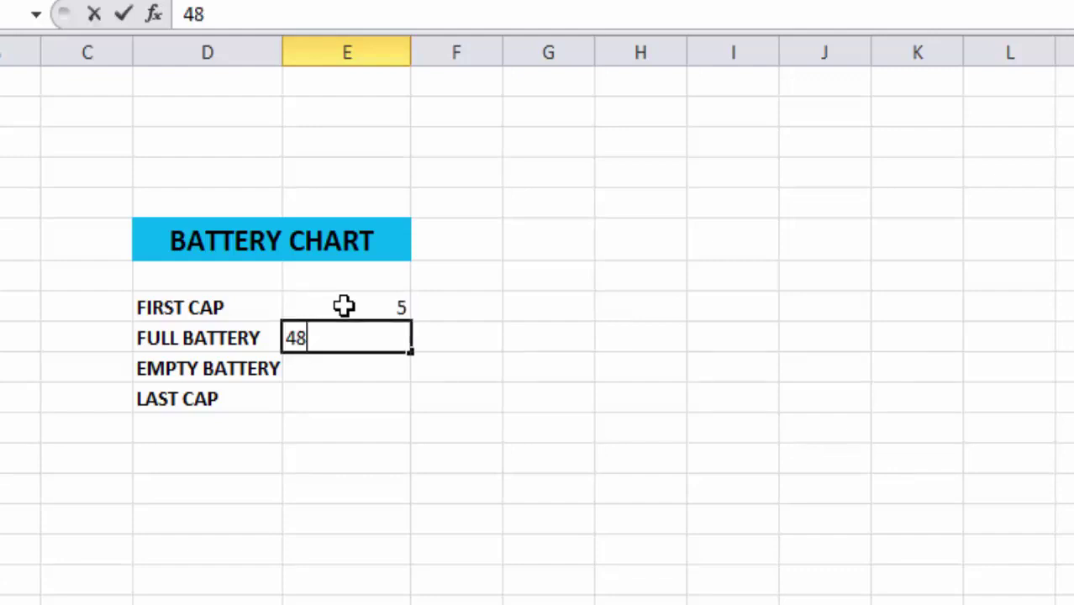
{"action": "key", "text": "Return"}
{"action": "key", "text": "Return"}
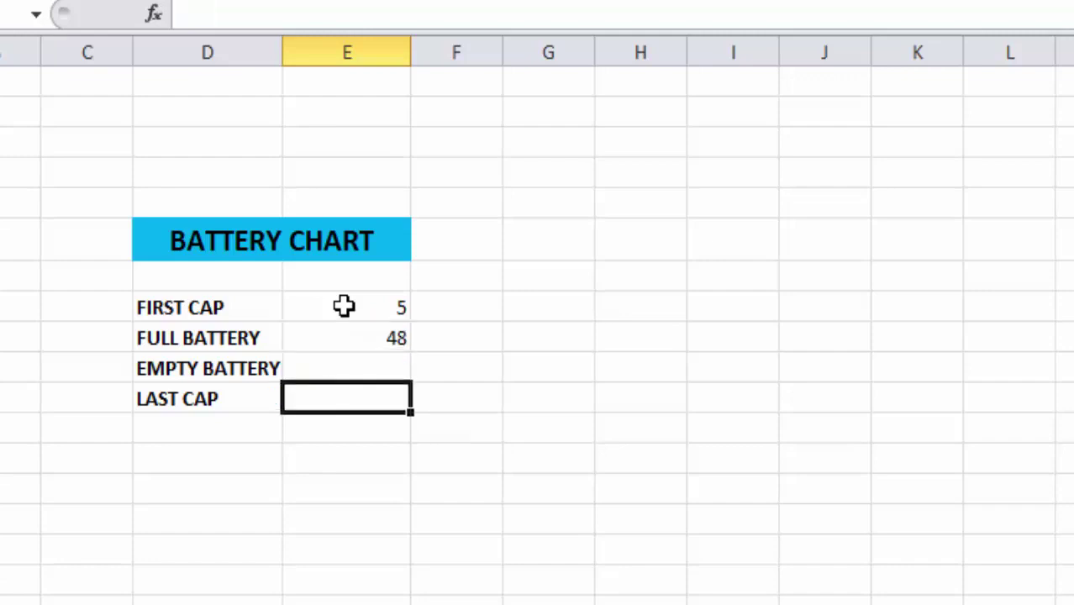
{"action": "type", "text": "5"}
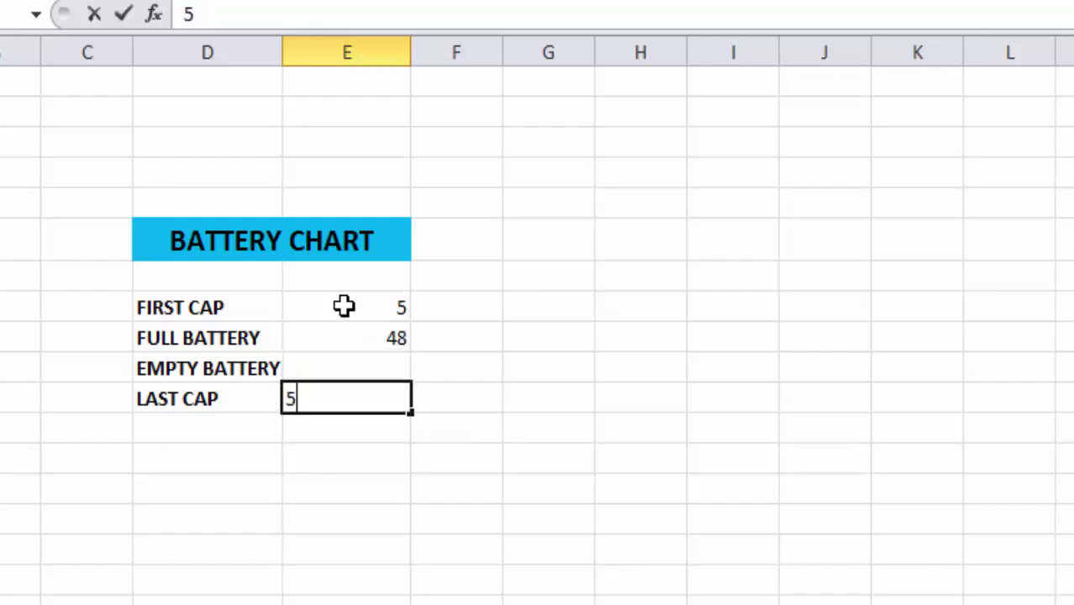
{"action": "left_click", "coordinate": [334, 316]}
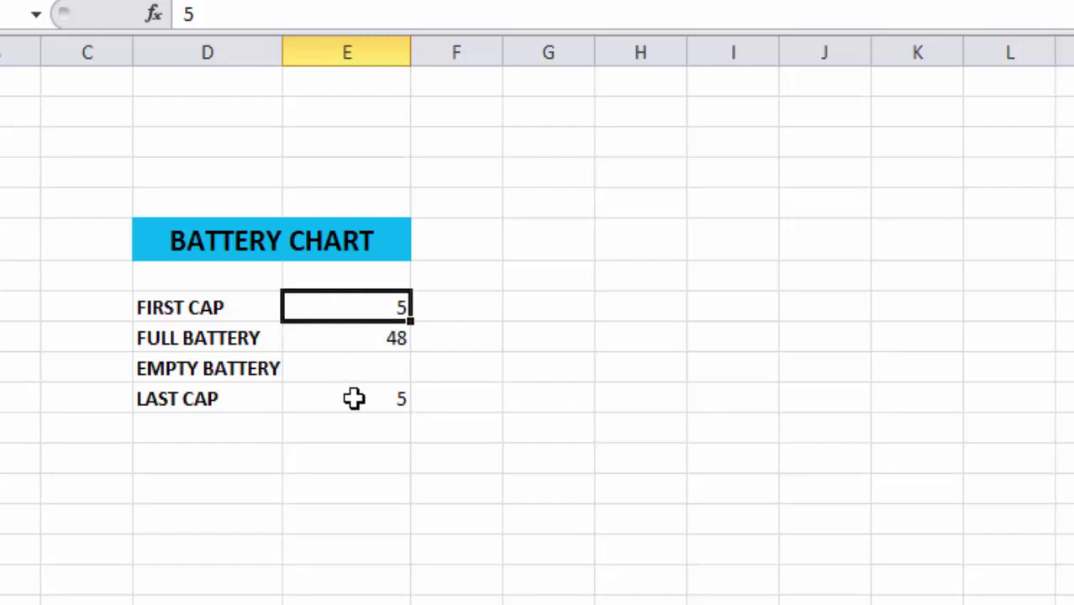
Enter the formula =100-E9 in E10 so EMPTY BATTERY shows 52.
{"action": "left_click", "coordinate": [202, 336]}
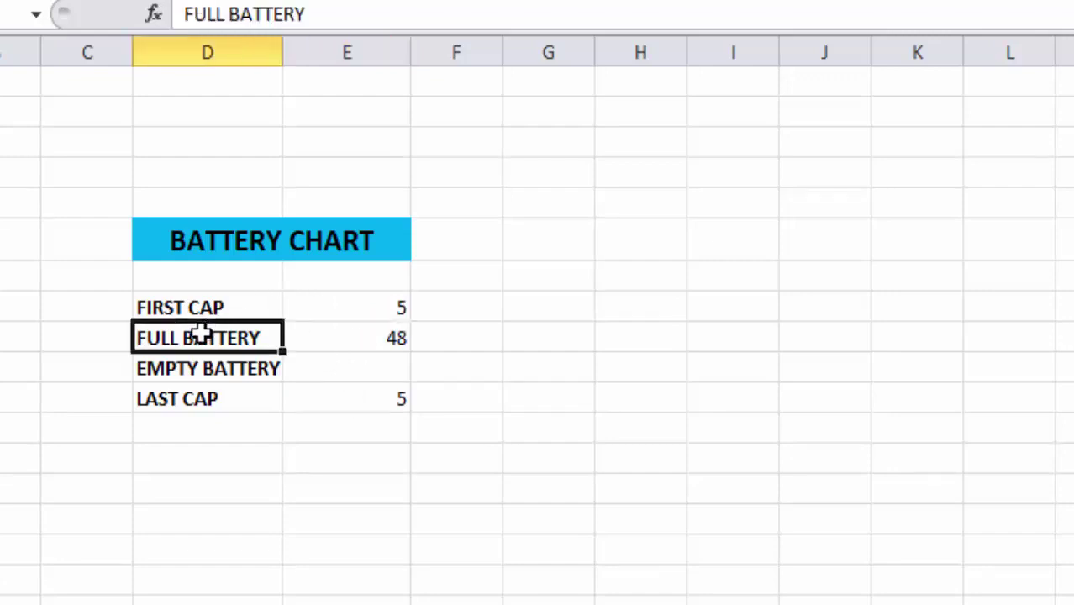
{"action": "left_click", "coordinate": [415, 338]}
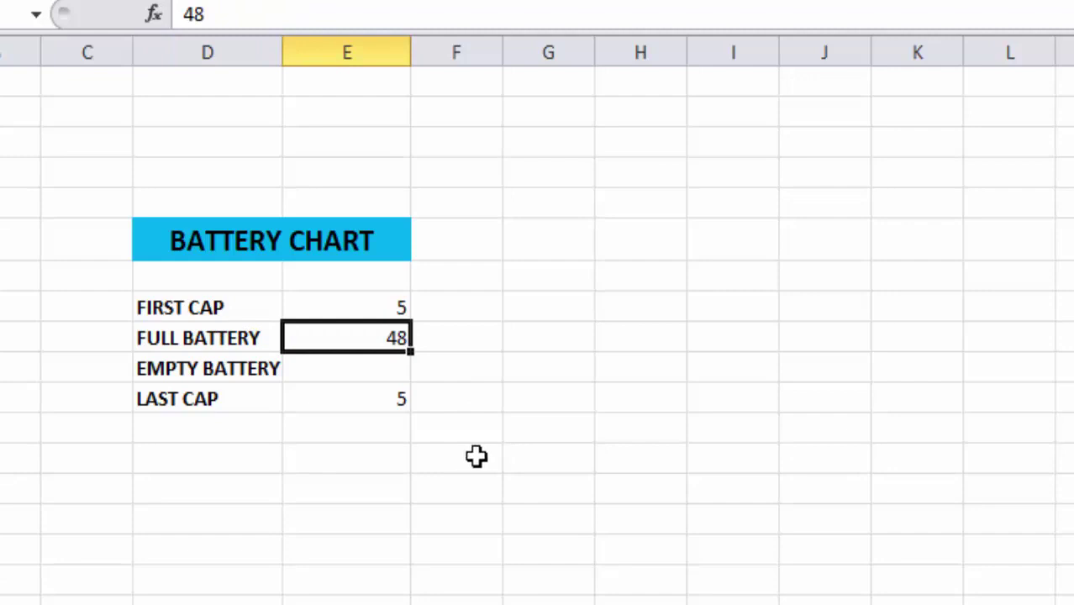
{"action": "left_click", "coordinate": [359, 371]}
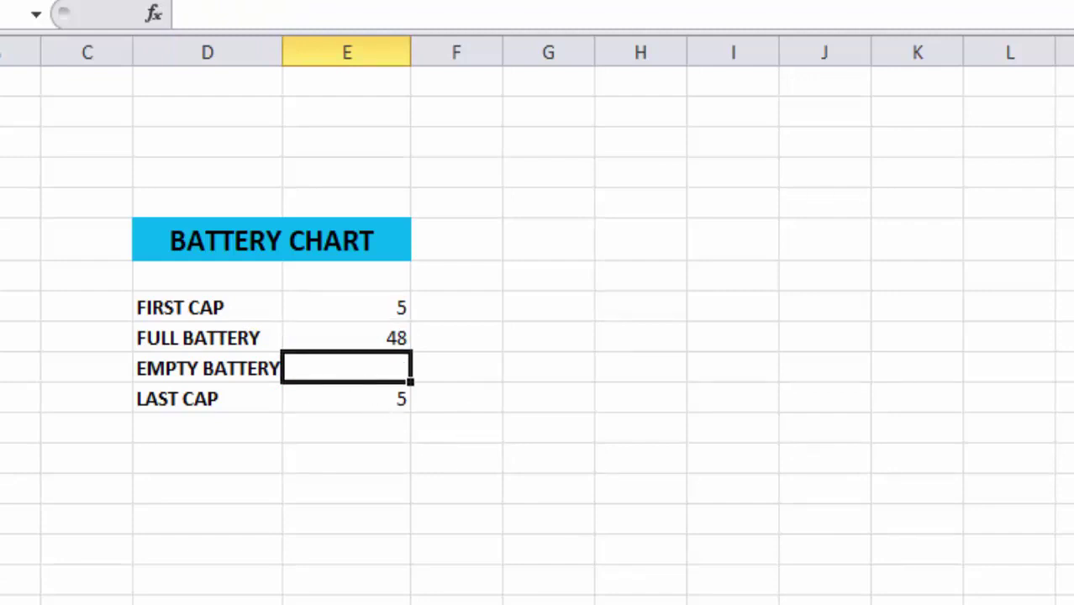
{"action": "type", "text": "=100-"}
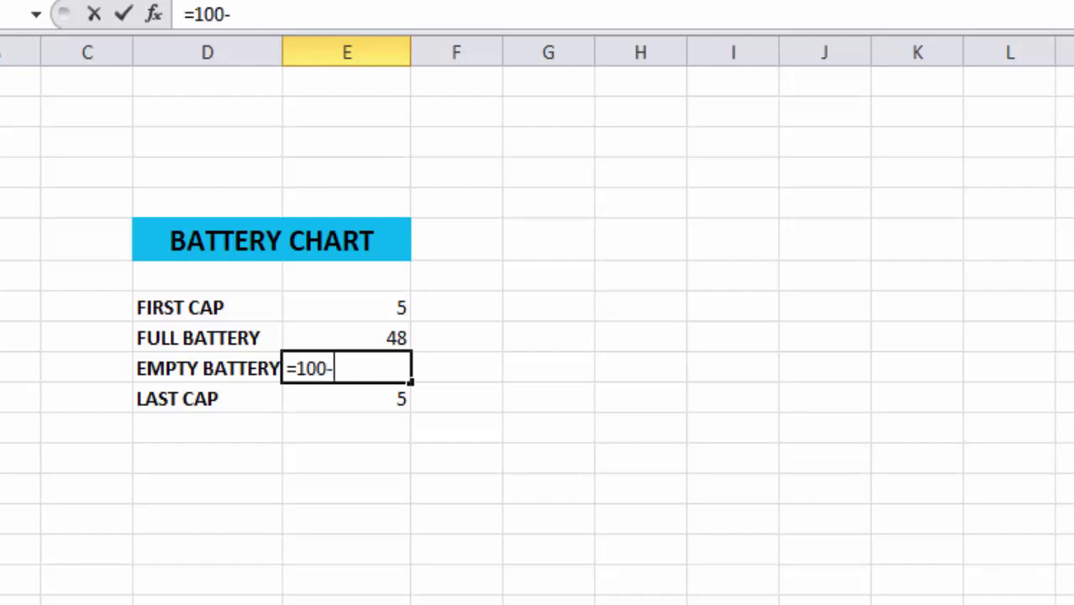
{"action": "left_click", "coordinate": [370, 338]}
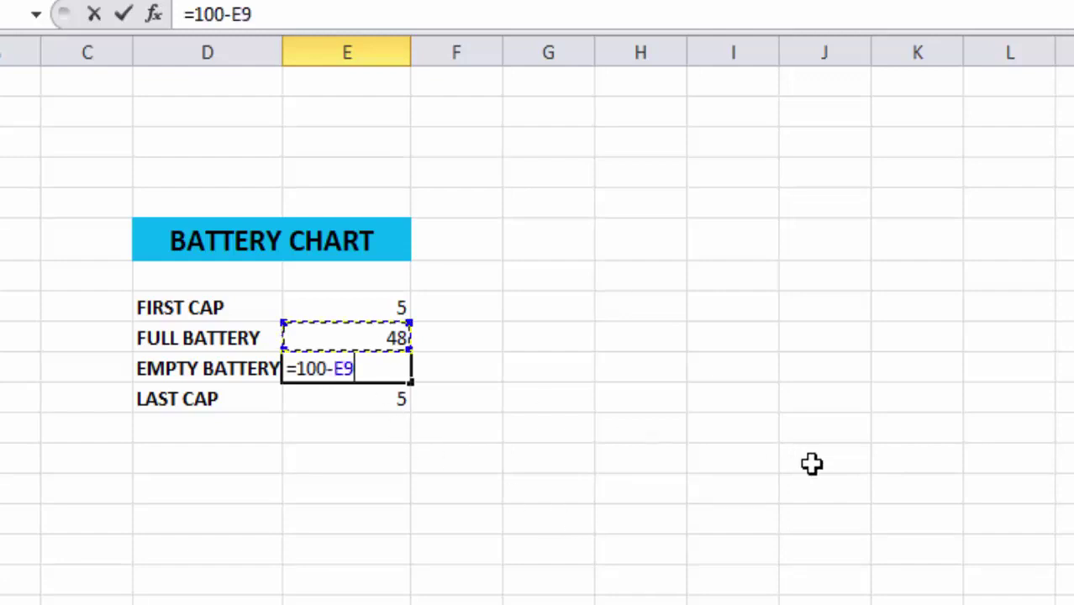
{"action": "key", "text": "Return"}
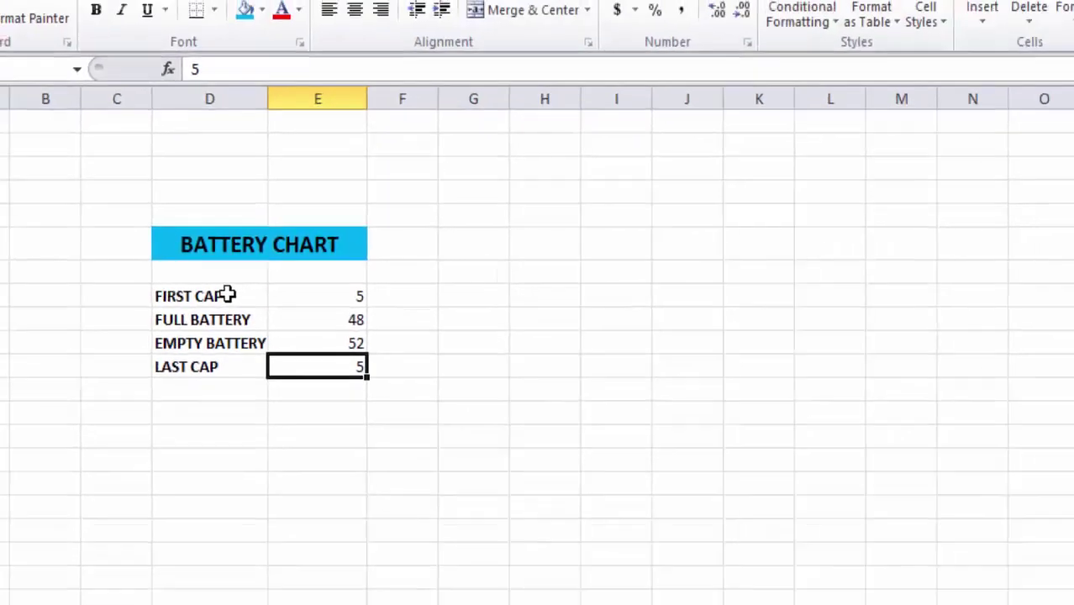
Select the values E8:E11 and insert a 100% Stacked Cylinder column chart.
{"action": "left_click_drag", "start_coordinate": [214, 284], "coordinate": [286, 348]}
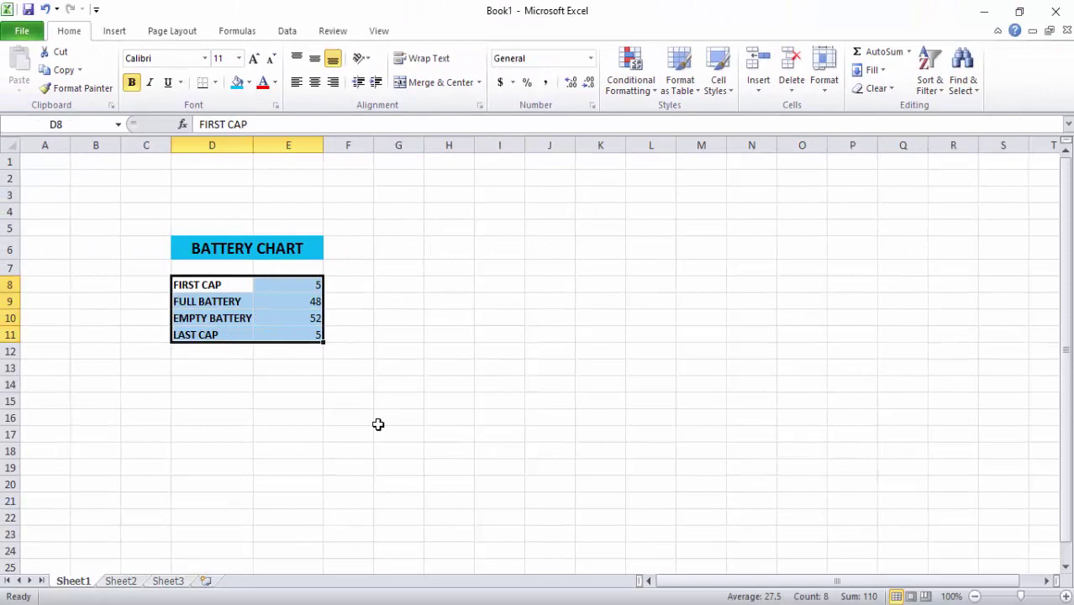
{"action": "left_click", "coordinate": [406, 358]}
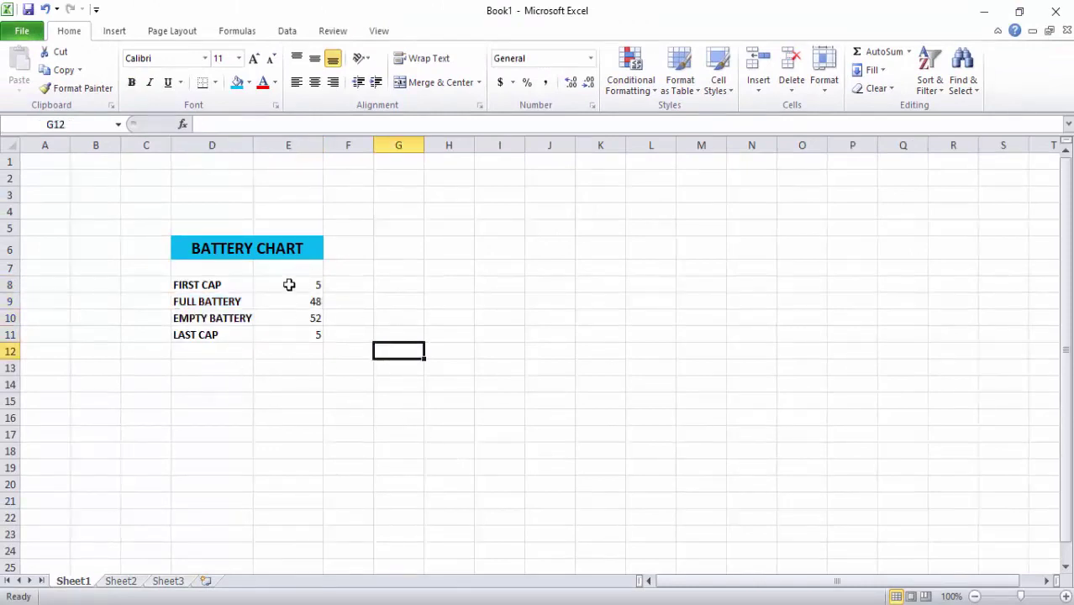
{"action": "left_click_drag", "start_coordinate": [288, 285], "coordinate": [290, 328]}
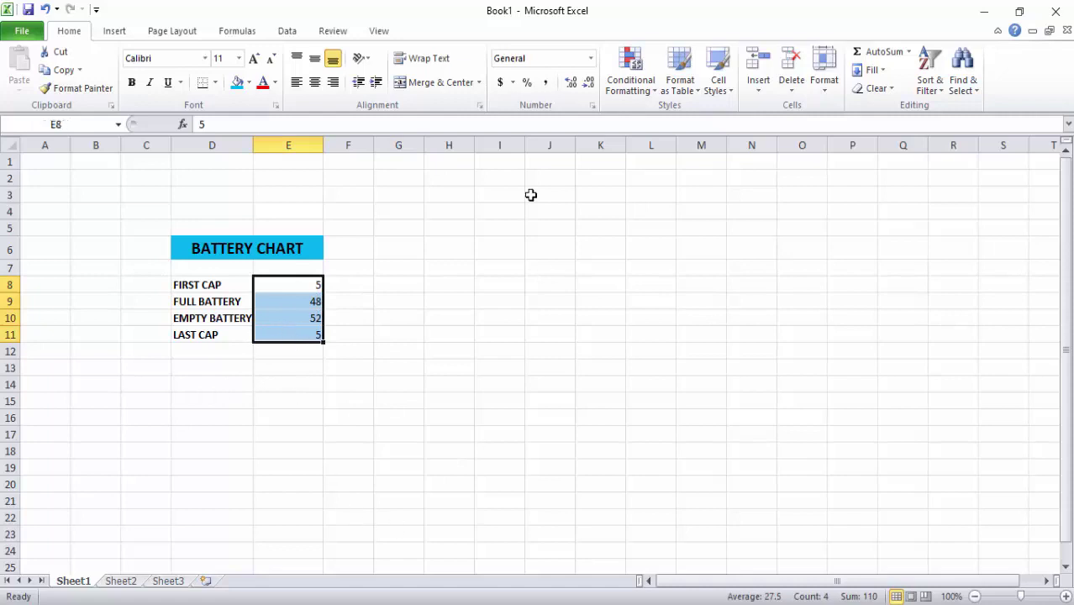
{"action": "left_click", "coordinate": [115, 30]}
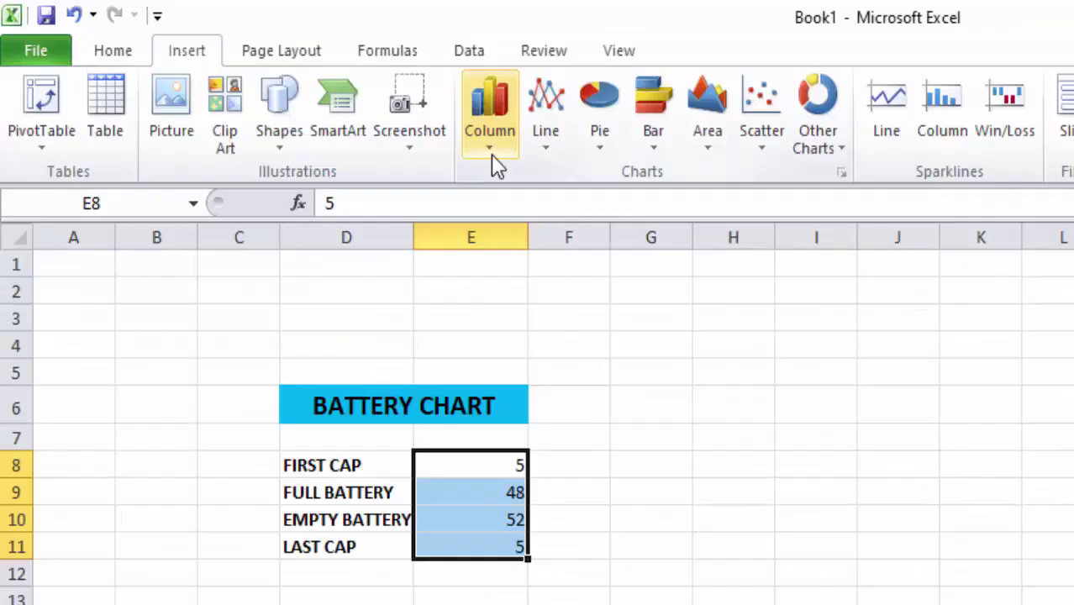
{"action": "left_click", "coordinate": [301, 84]}
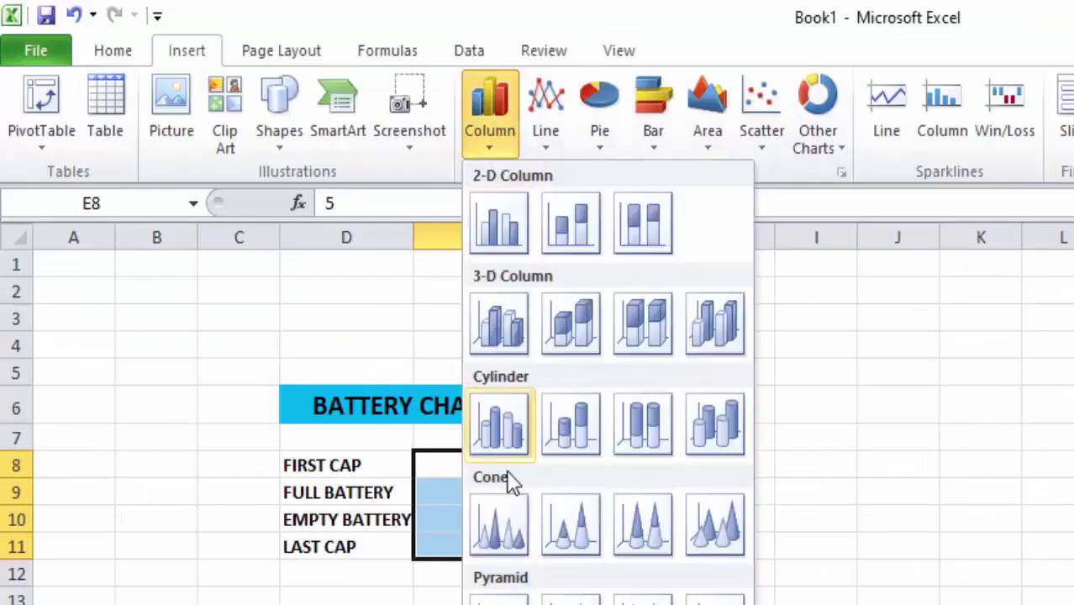
{"action": "left_click", "coordinate": [640, 437]}
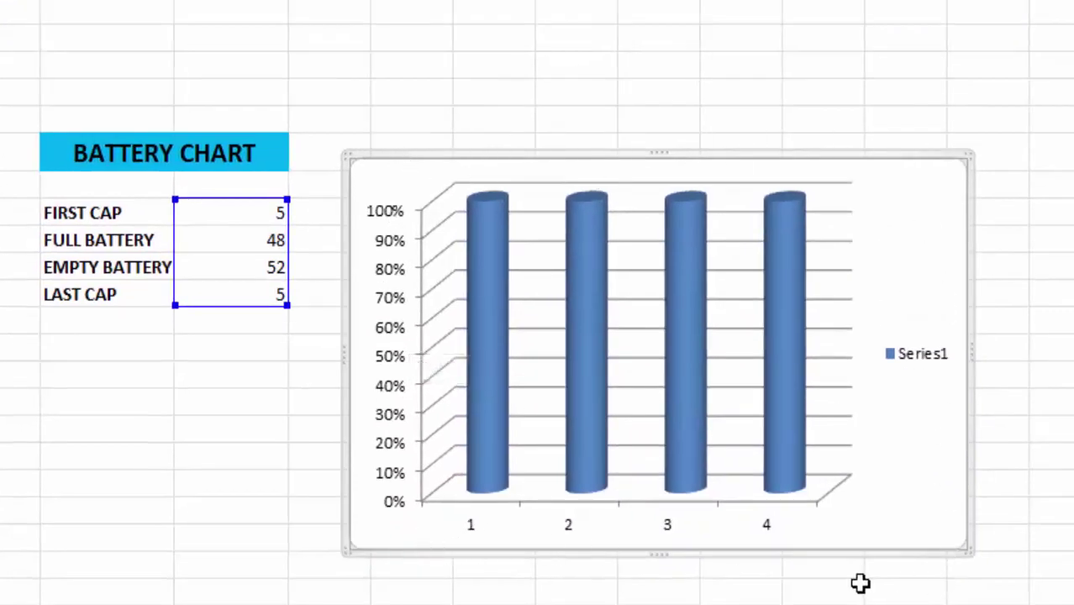
Delete the chart's legend, vertical axis and gridlines, then select the horizontal axis labels.
{"action": "left_click", "coordinate": [912, 368]}
{"action": "key", "text": "Delete"}
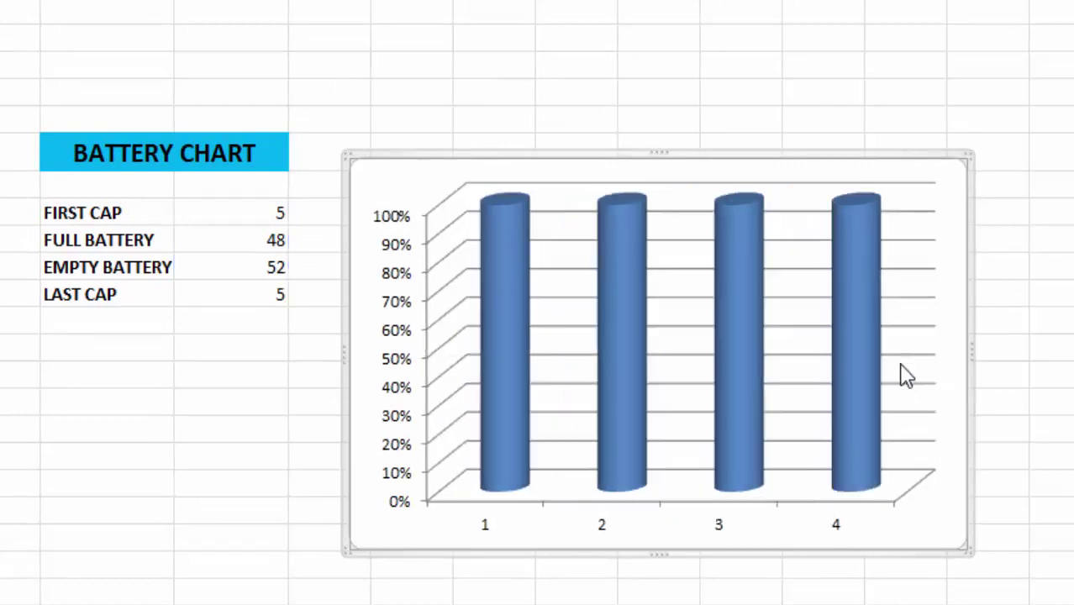
{"action": "left_click", "coordinate": [392, 319]}
{"action": "key", "text": "Delete"}
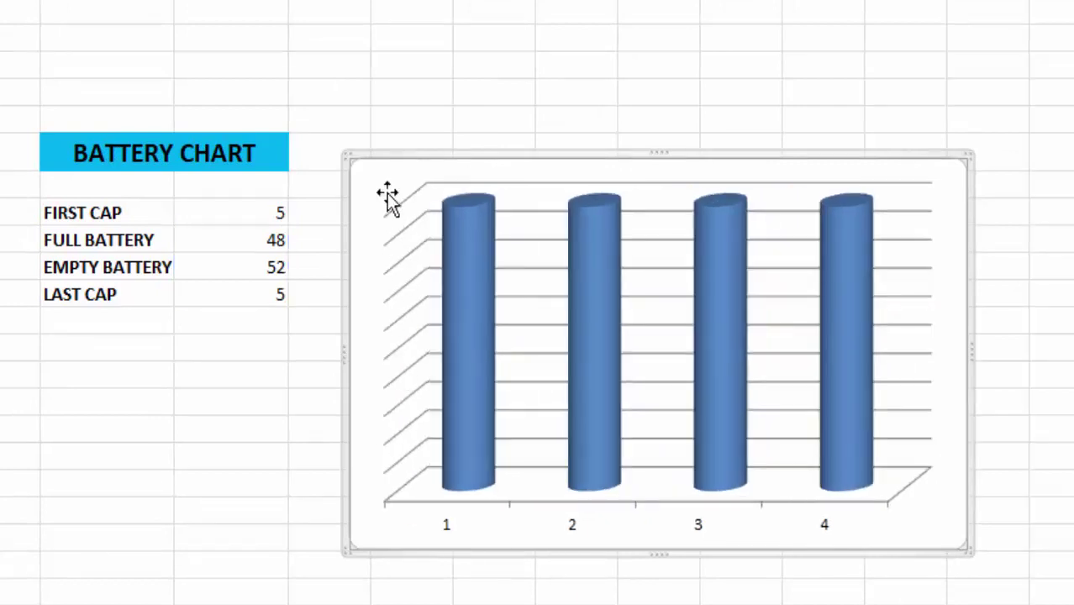
{"action": "left_click", "coordinate": [403, 217]}
{"action": "key", "text": "Delete"}
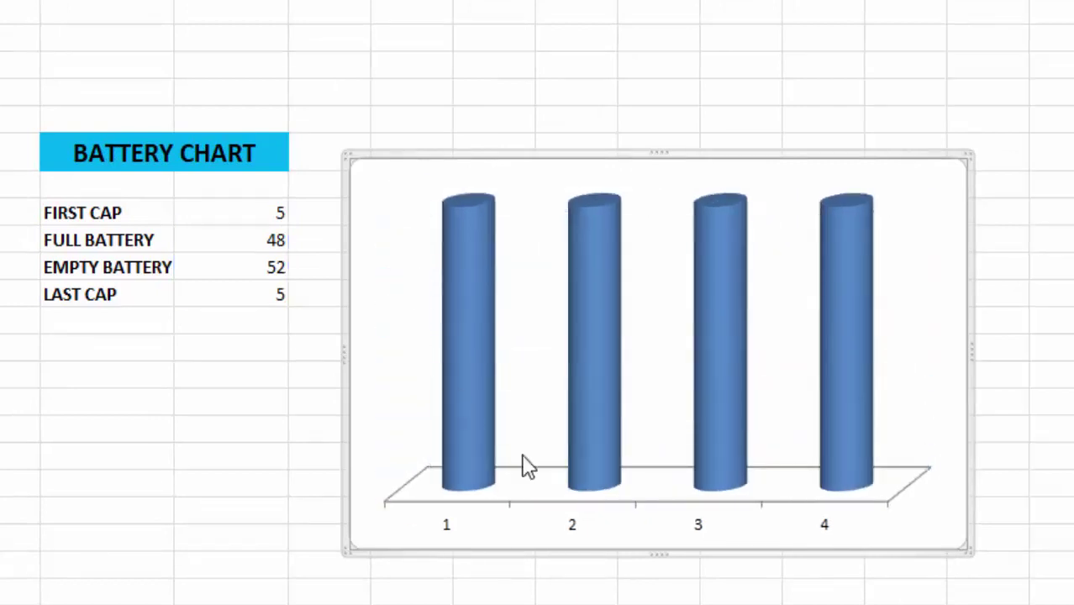
{"action": "left_click", "coordinate": [794, 477]}
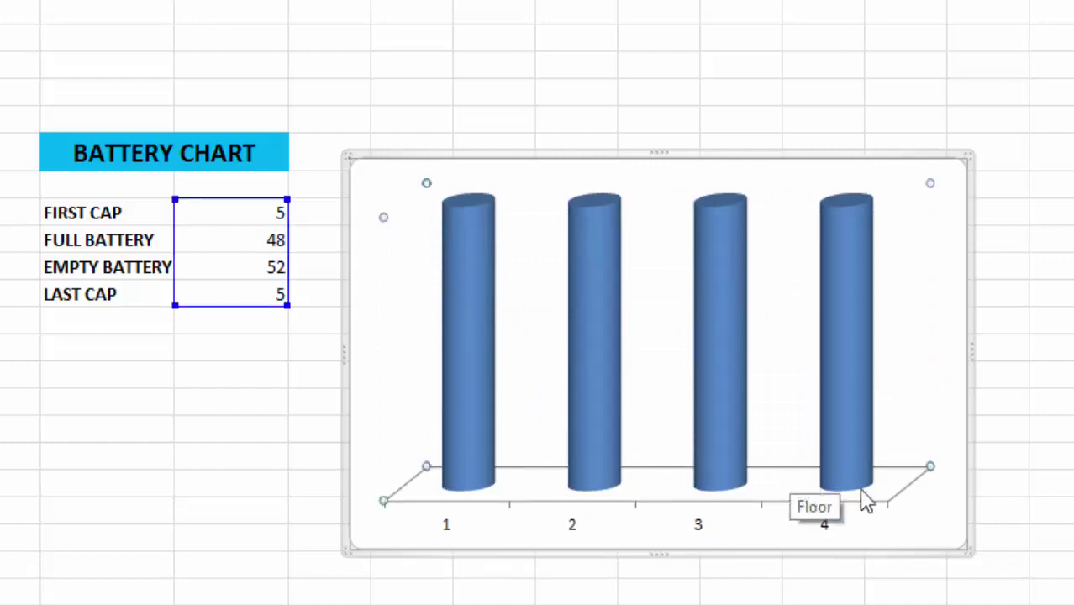
{"action": "left_click", "coordinate": [910, 494]}
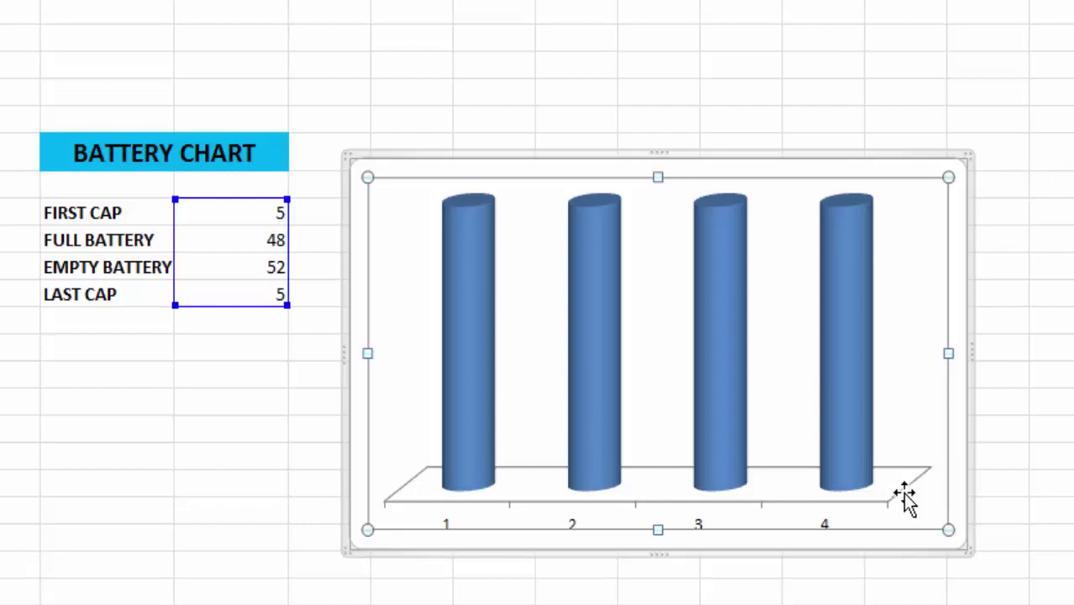
{"action": "left_click", "coordinate": [903, 503]}
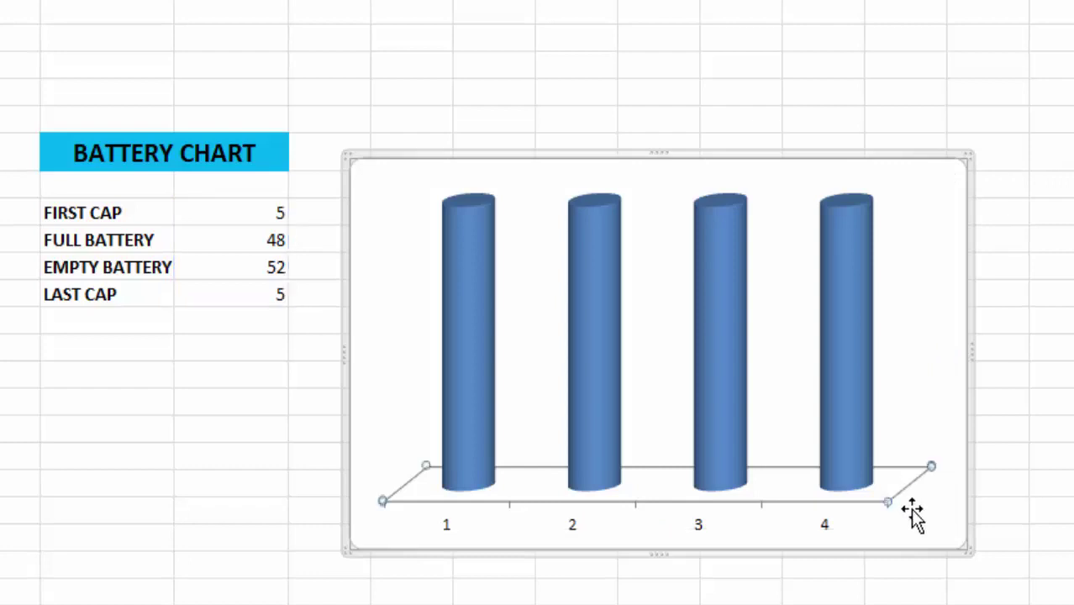
{"action": "left_click", "coordinate": [898, 505]}
{"action": "left_click", "coordinate": [697, 533]}
Delete the horizontal axis, switch row/column into one stacked cylinder, and stretch the chart to row 3.
{"action": "key", "text": "Delete"}
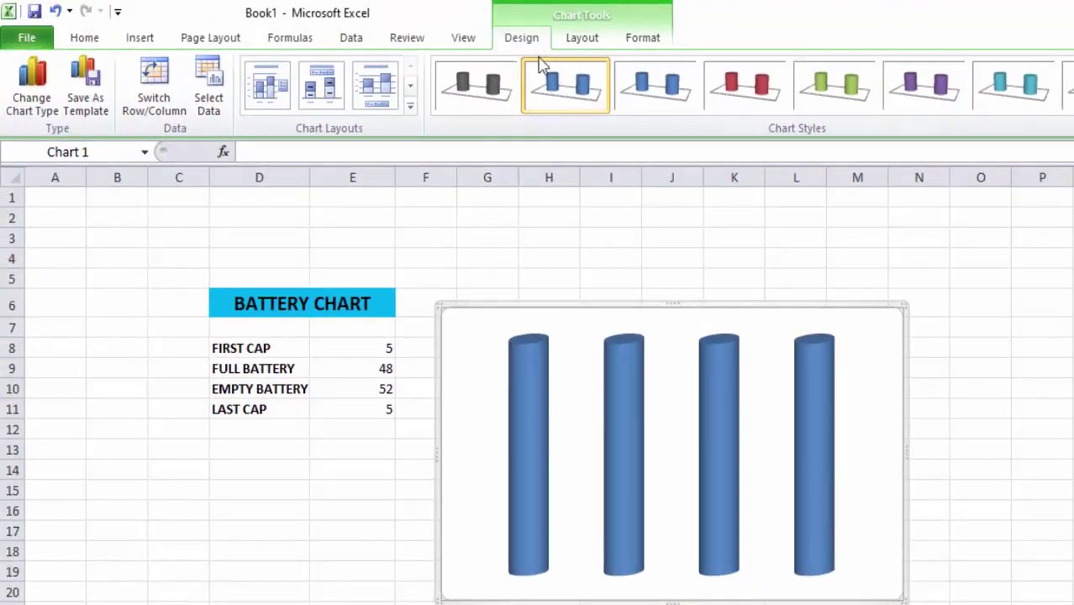
{"action": "left_click", "coordinate": [164, 99]}
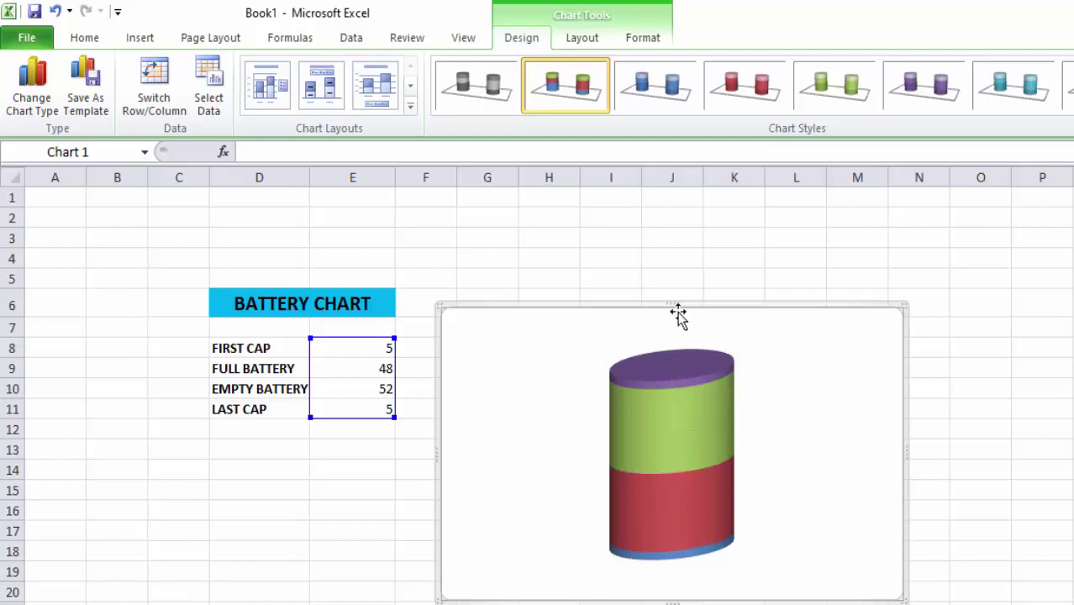
{"action": "left_click_drag", "start_coordinate": [673, 305], "coordinate": [668, 235]}
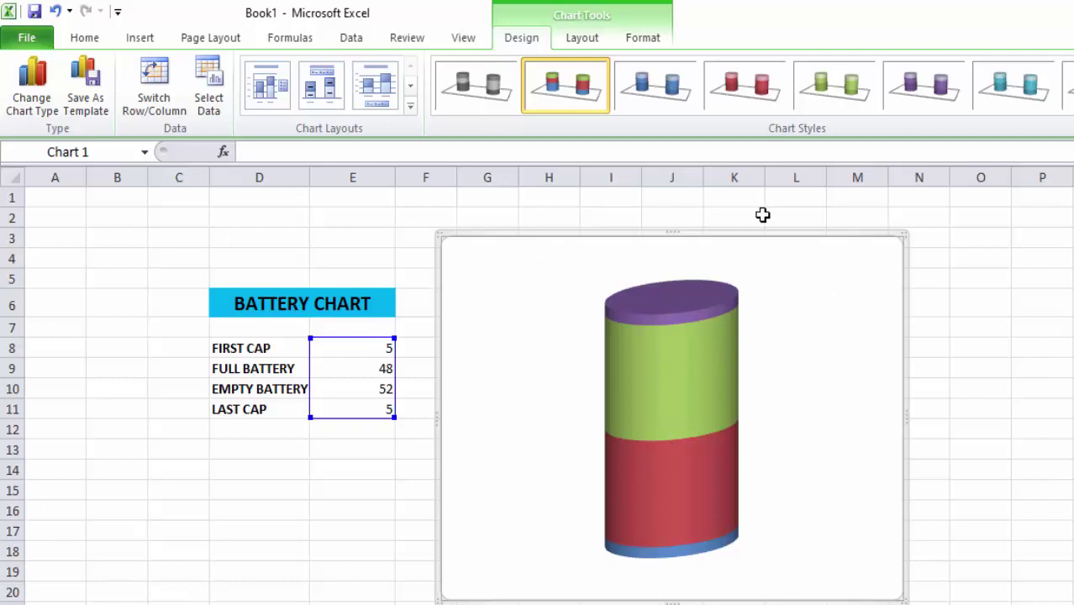
Give the top and bottom cap series solid grey fills.
{"action": "right_click", "coordinate": [666, 319]}
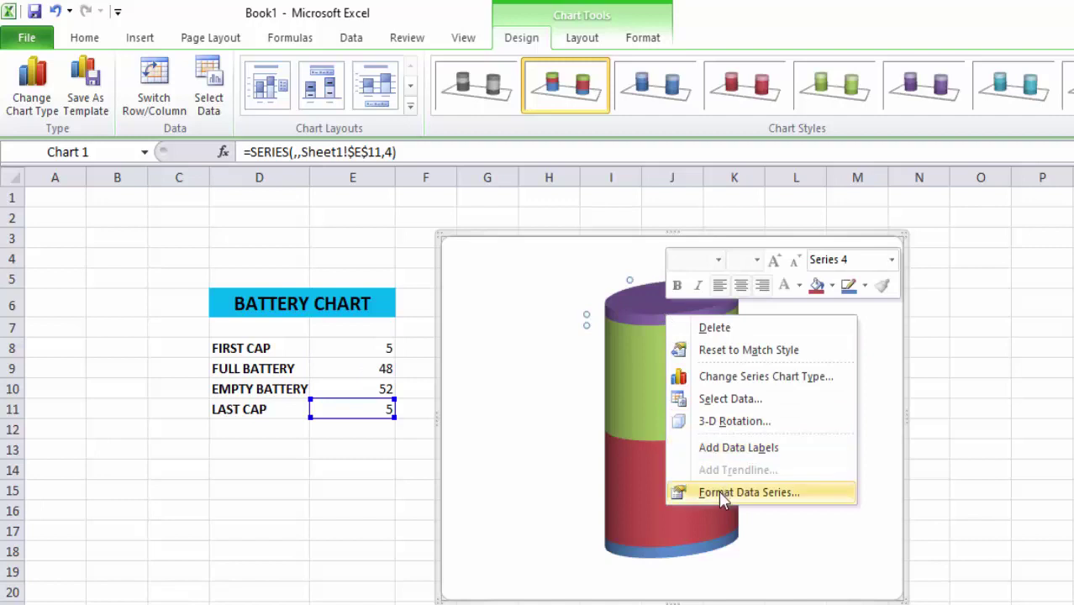
{"action": "left_click", "coordinate": [756, 495]}
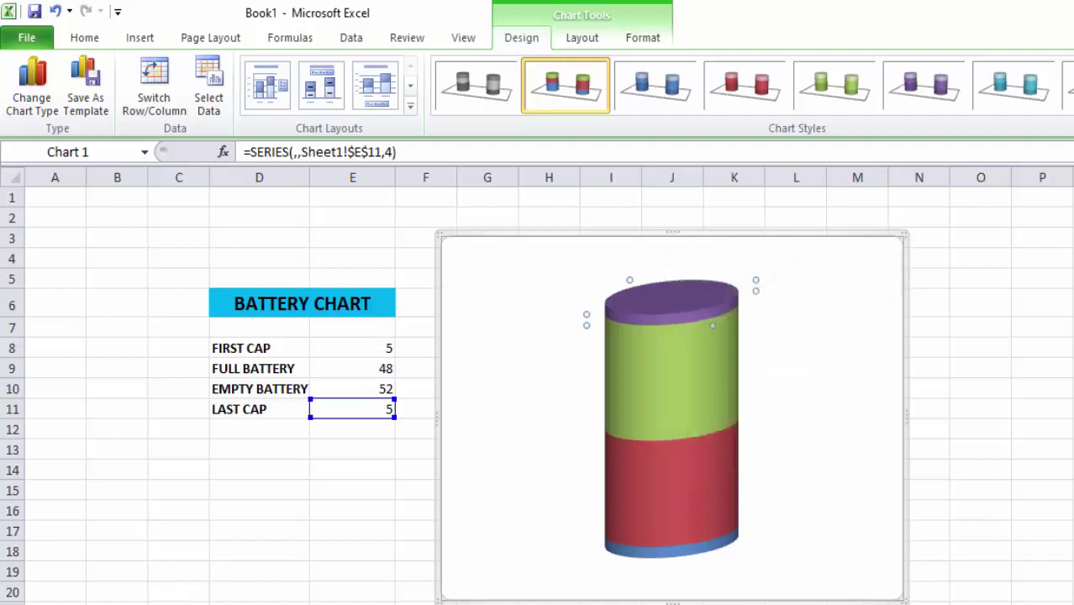
{"action": "mouse_move", "coordinate": [626, 120]}
{"action": "left_mouse_down"}
{"action": "mouse_move", "coordinate": [271, 166]}
{"action": "mouse_move", "coordinate": [961, 176]}
{"action": "left_mouse_up"}
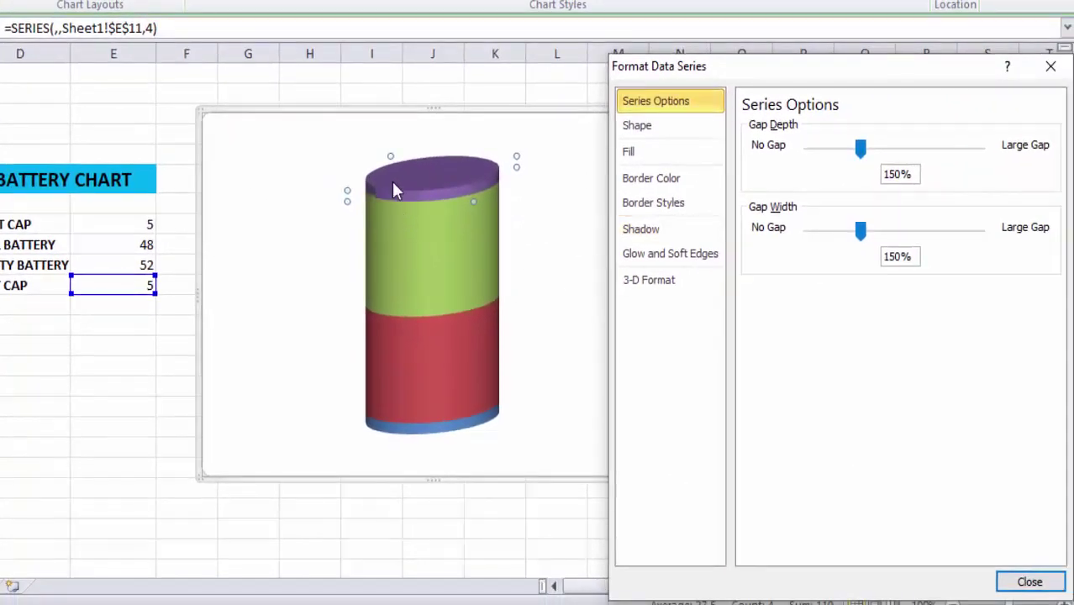
{"action": "mouse_move", "coordinate": [671, 298]}
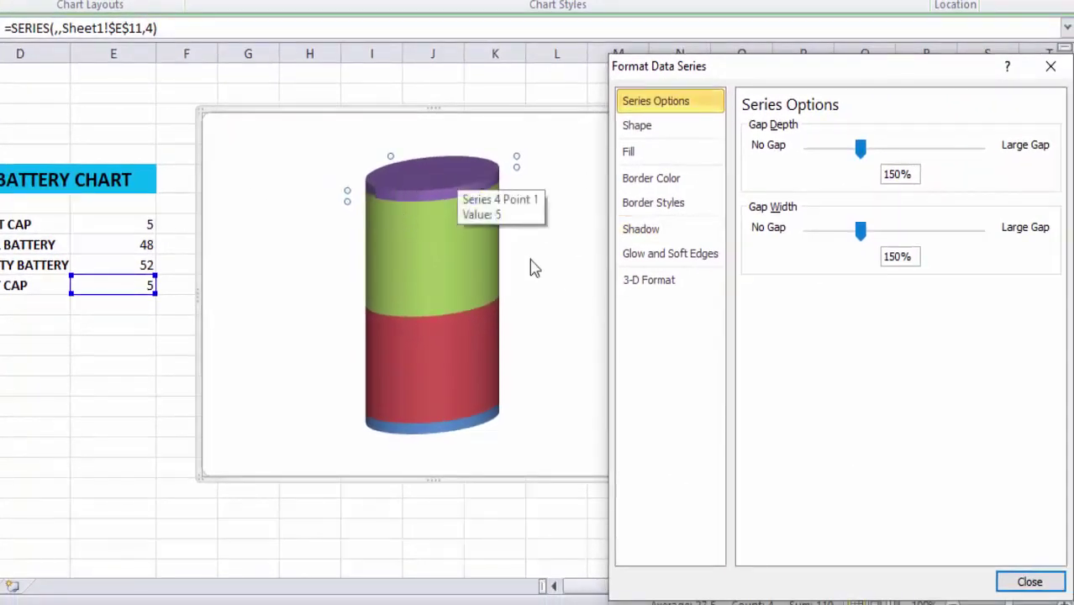
{"action": "left_click", "coordinate": [631, 153]}
{"action": "left_click", "coordinate": [748, 147]}
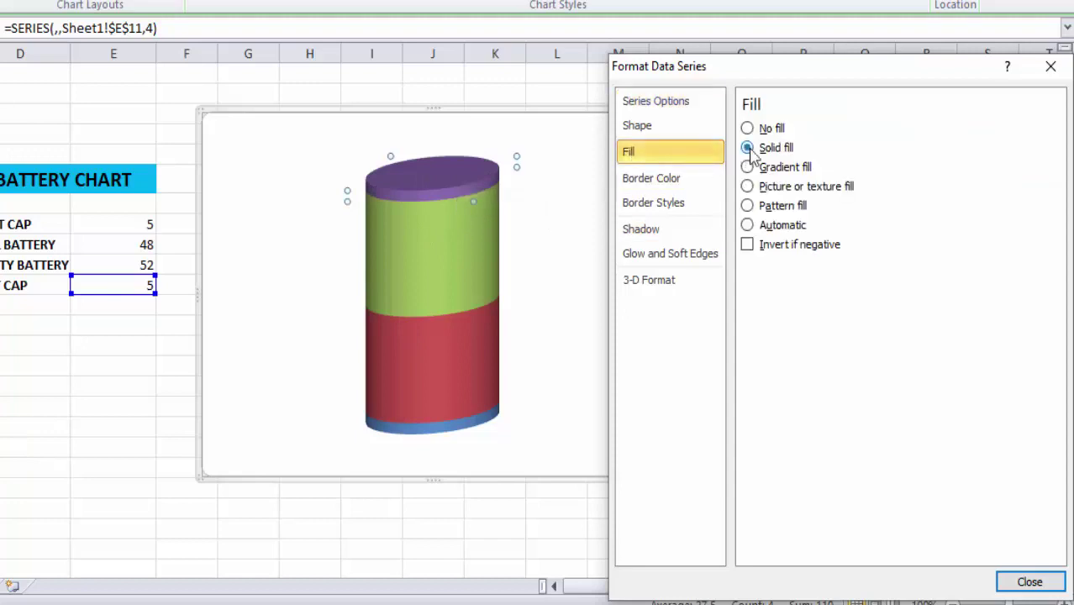
{"action": "left_click", "coordinate": [836, 289]}
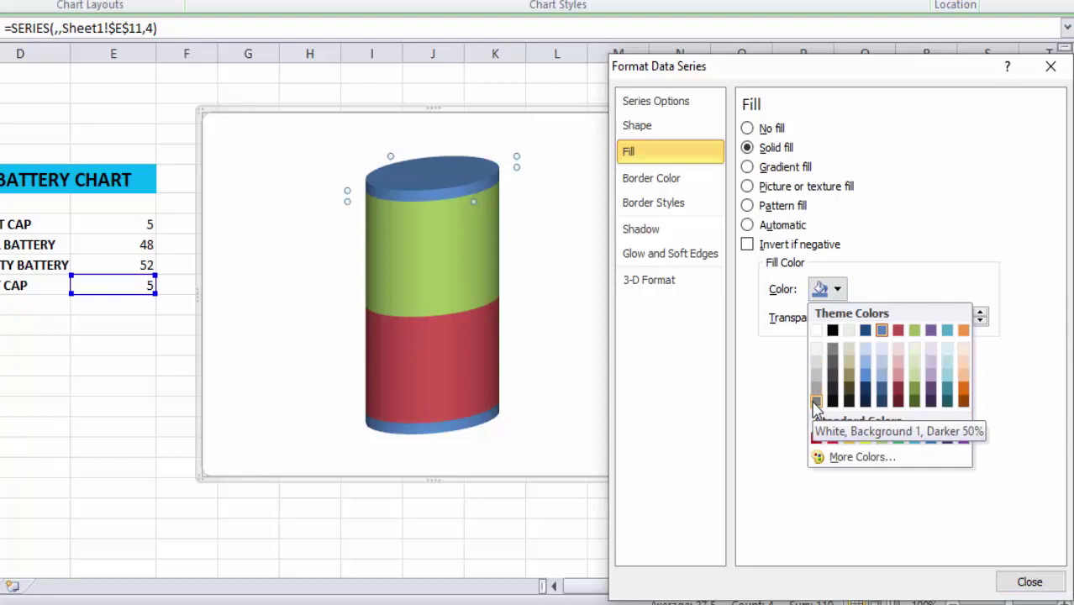
{"action": "left_click", "coordinate": [833, 355]}
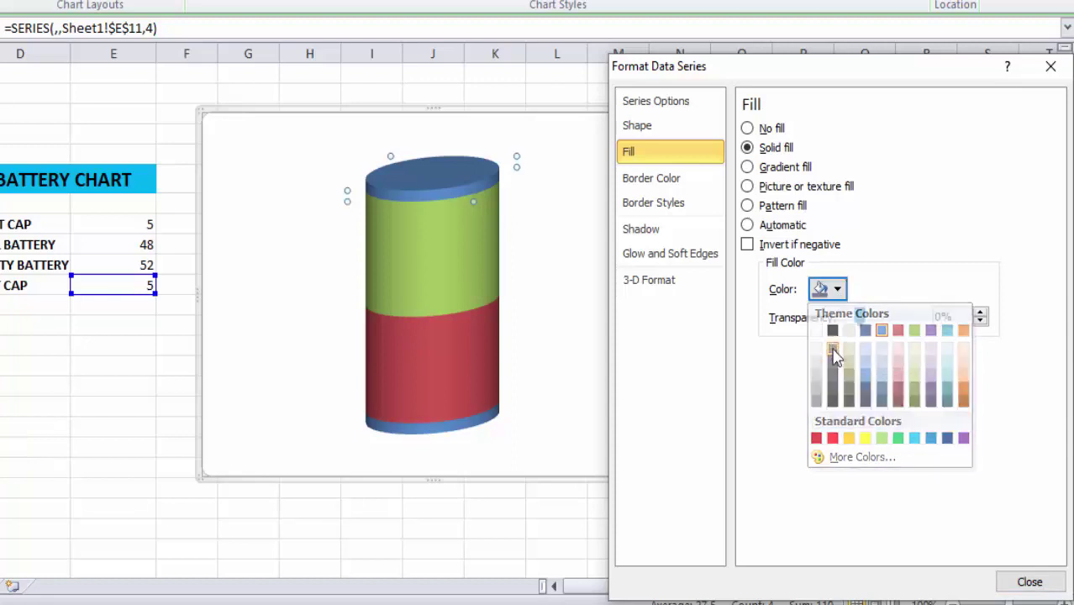
{"action": "left_click", "coordinate": [462, 432]}
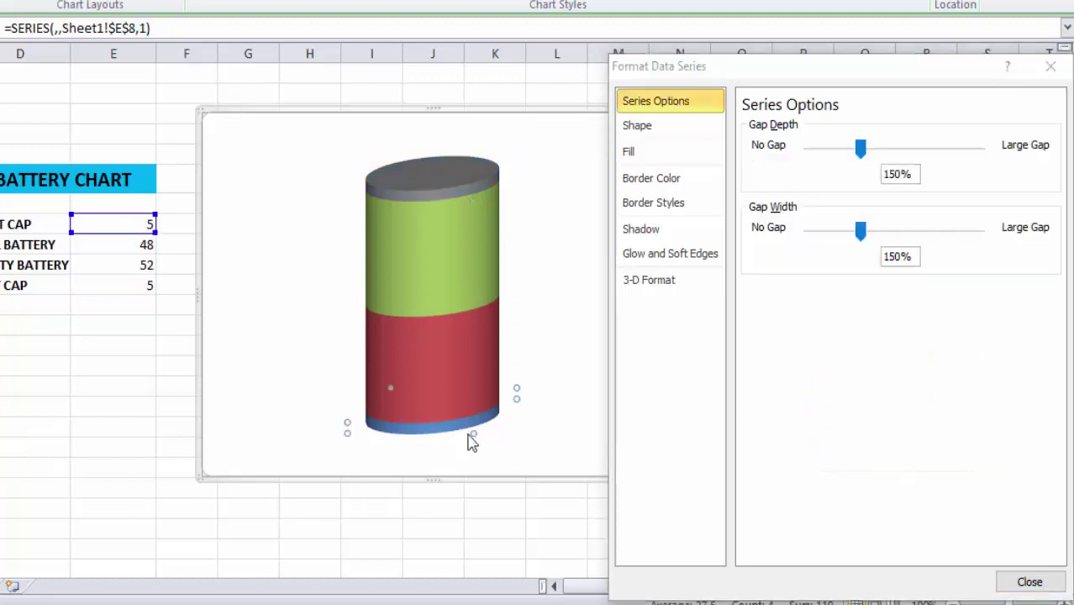
{"action": "left_click", "coordinate": [657, 154]}
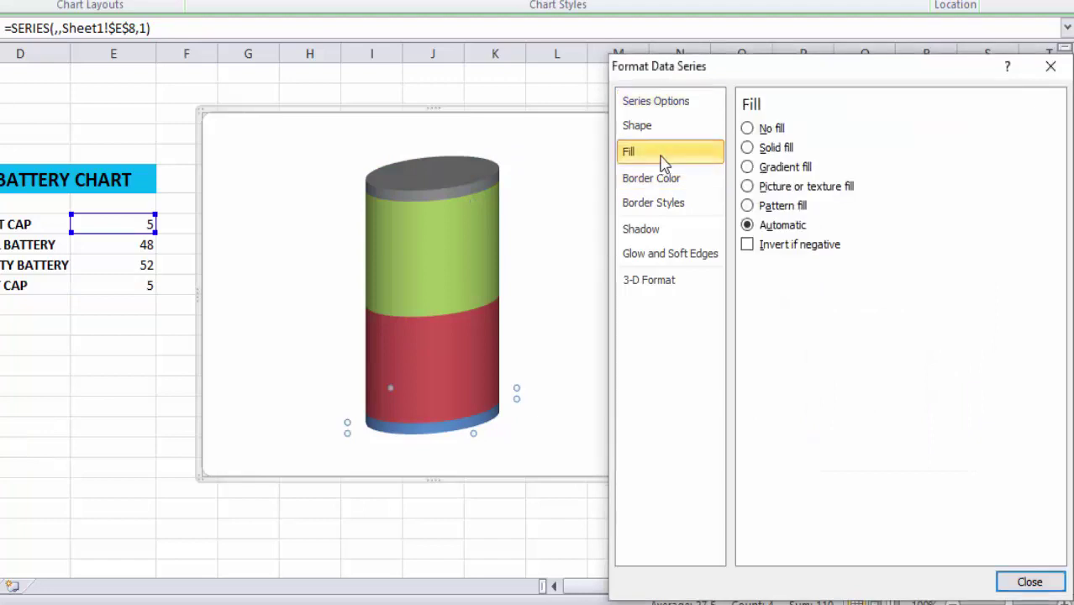
{"action": "left_click", "coordinate": [766, 151]}
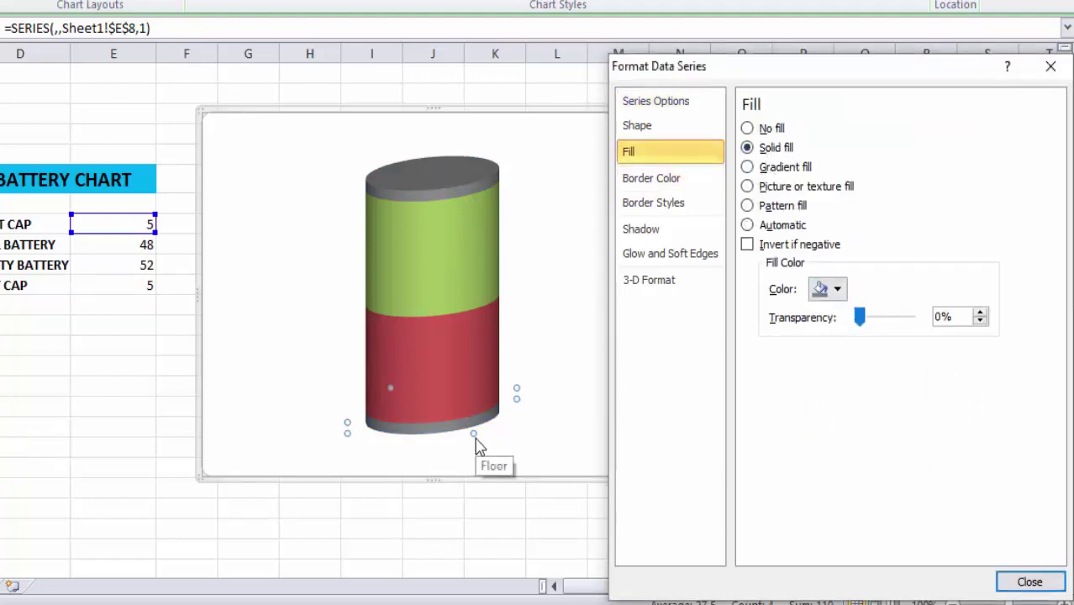
Fill the upper empty-battery section bright green with partial transparency.
{"action": "left_click", "coordinate": [446, 245]}
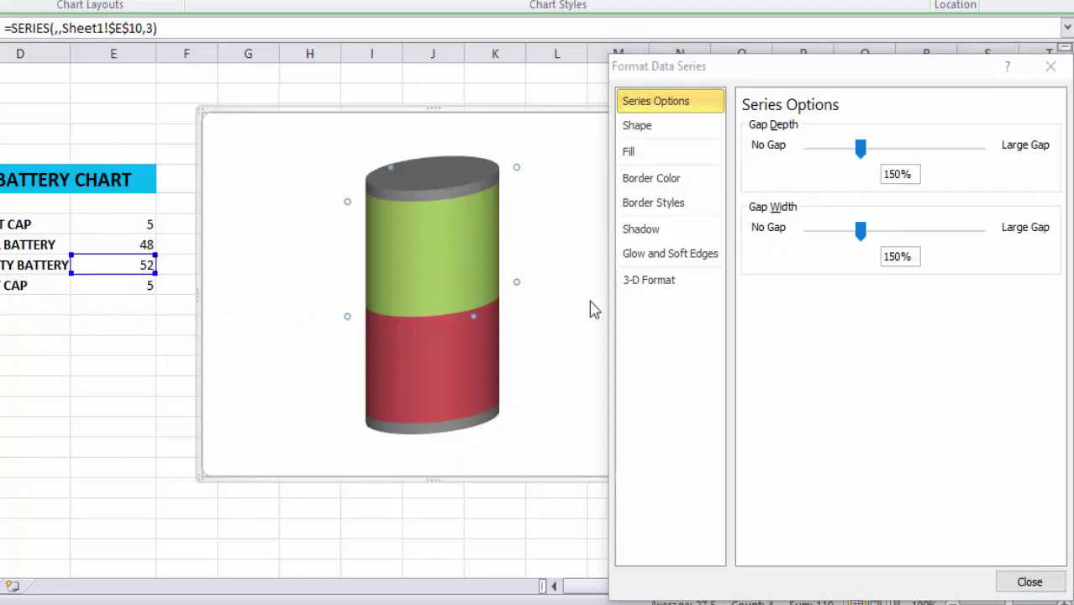
{"action": "left_click", "coordinate": [636, 154]}
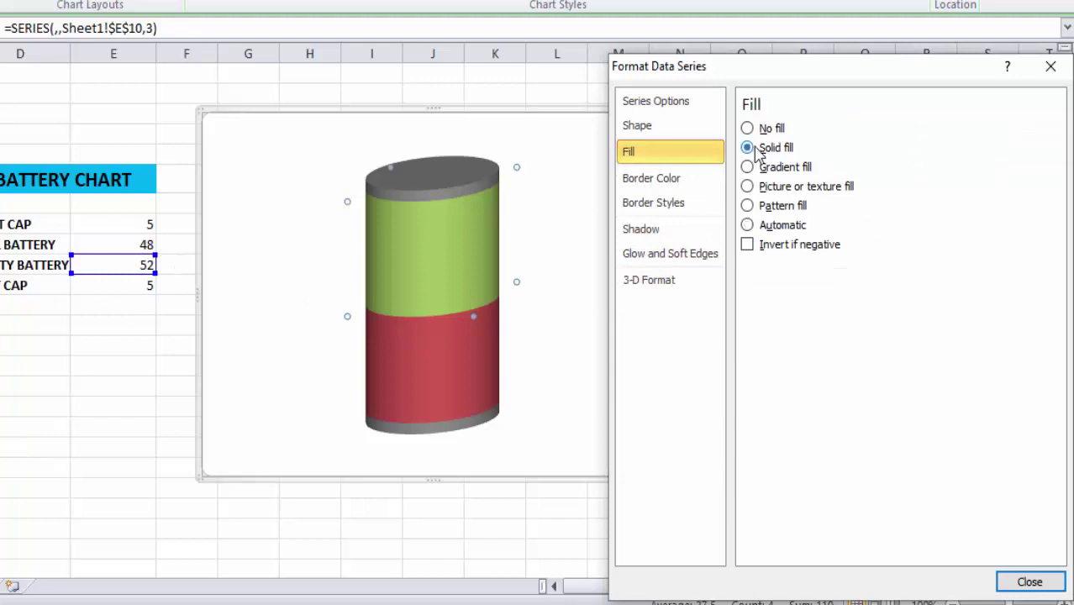
{"action": "left_click", "coordinate": [822, 289]}
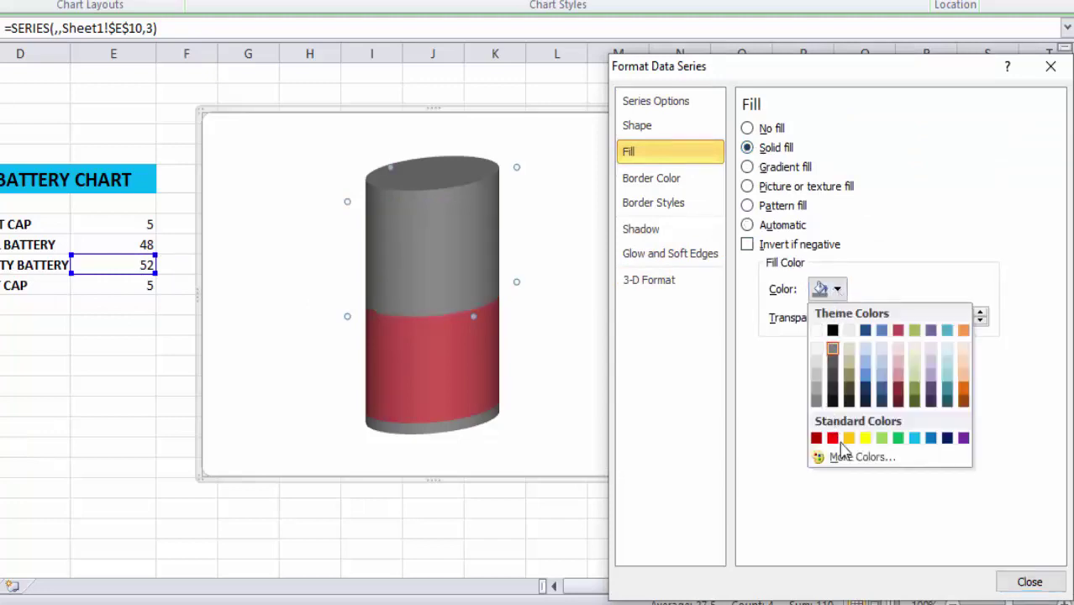
{"action": "left_click", "coordinate": [897, 437]}
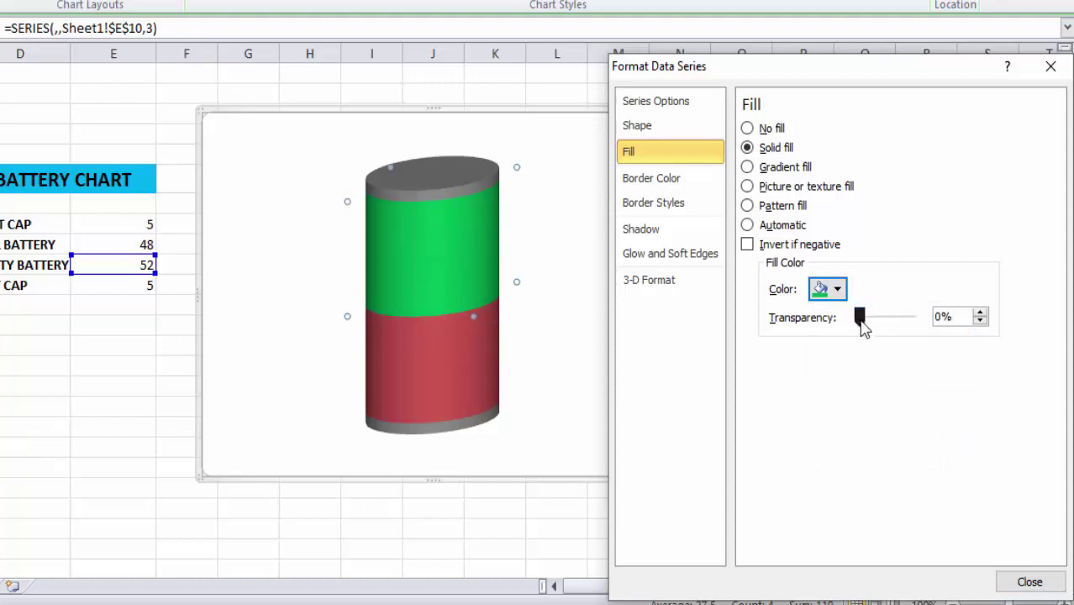
{"action": "left_click_drag", "start_coordinate": [858, 317], "coordinate": [884, 335]}
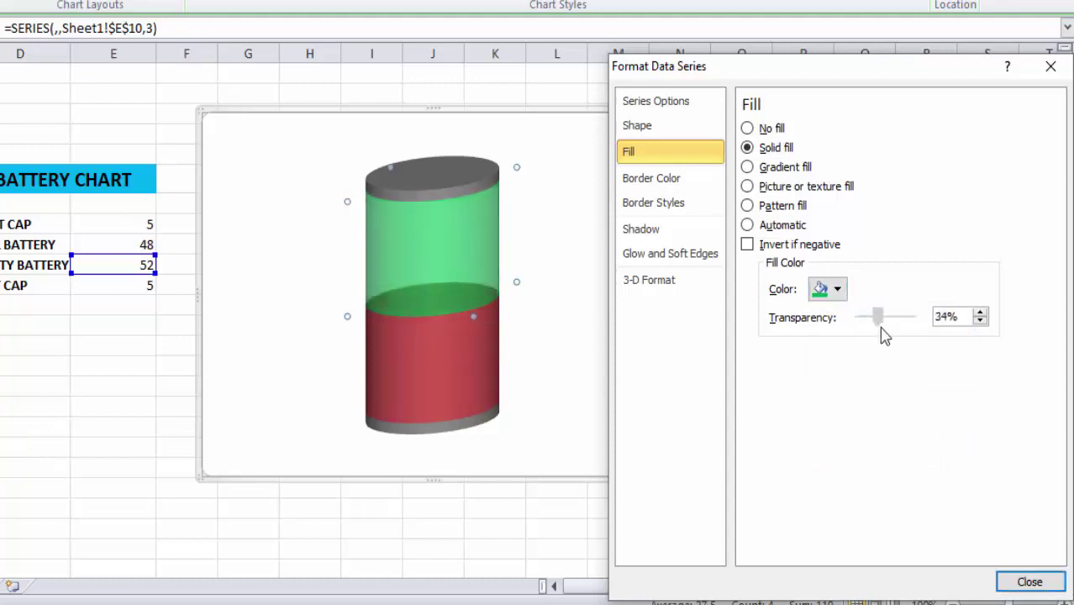
Give the red full-battery section a solid green fill.
{"action": "left_click", "coordinate": [433, 364]}
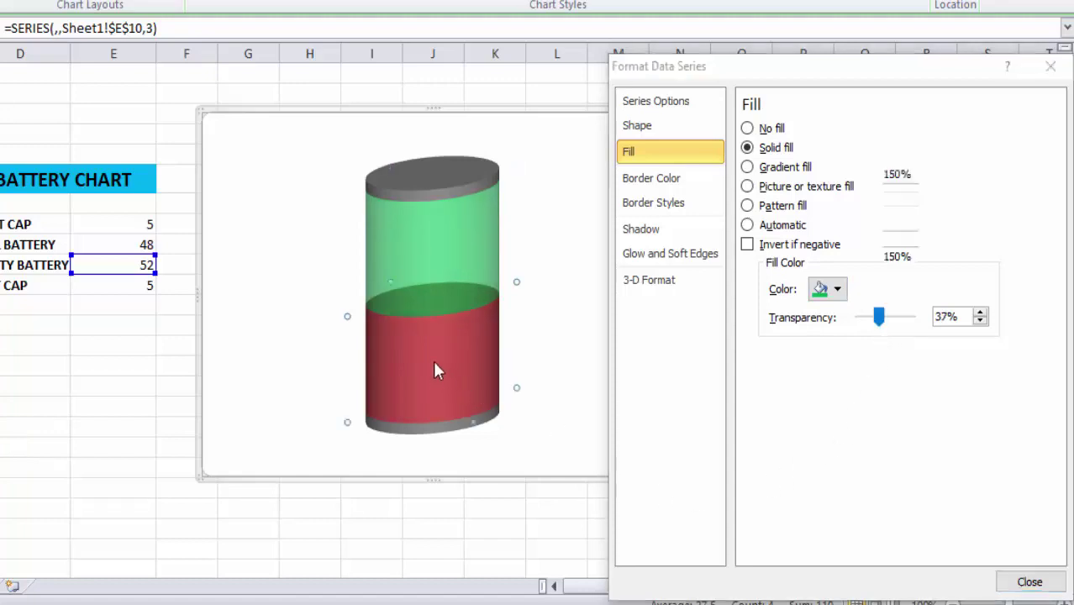
{"action": "left_click", "coordinate": [630, 153]}
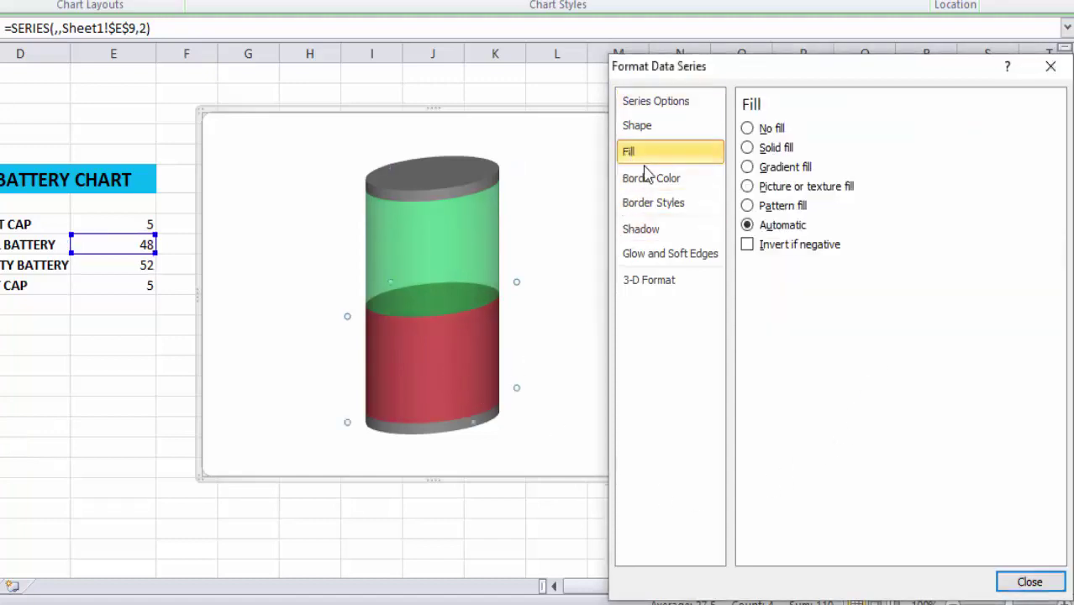
{"action": "left_click", "coordinate": [760, 148]}
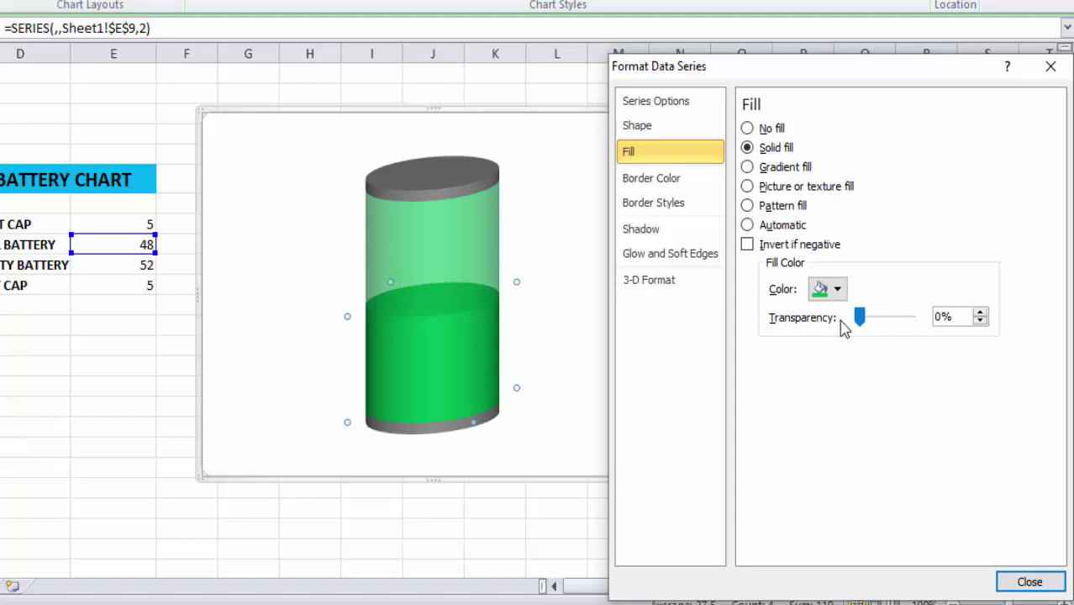
{"action": "left_click", "coordinate": [1023, 589]}
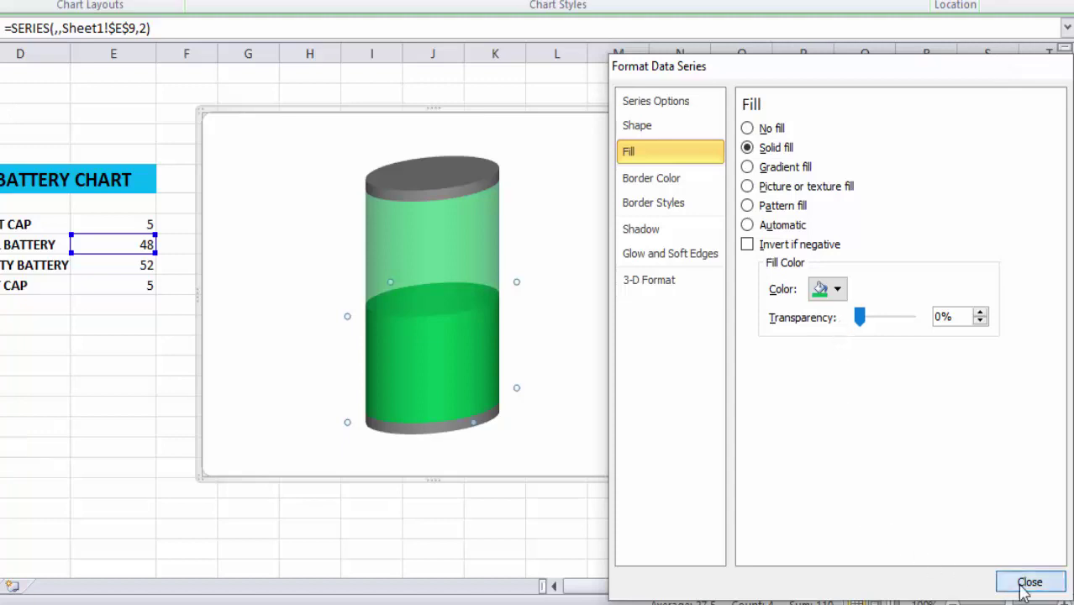
Set the chart's 3-D rotation to X 0° and Y 10°.
{"action": "left_click", "coordinate": [746, 421]}
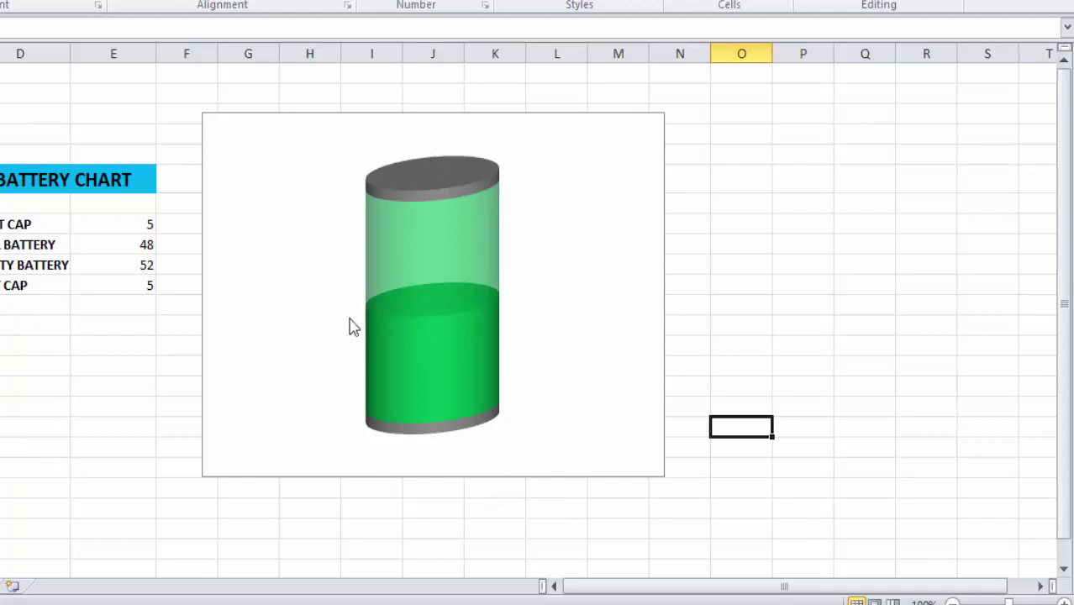
{"action": "mouse_move", "coordinate": [431, 235]}
{"action": "right_click", "coordinate": [415, 220]}
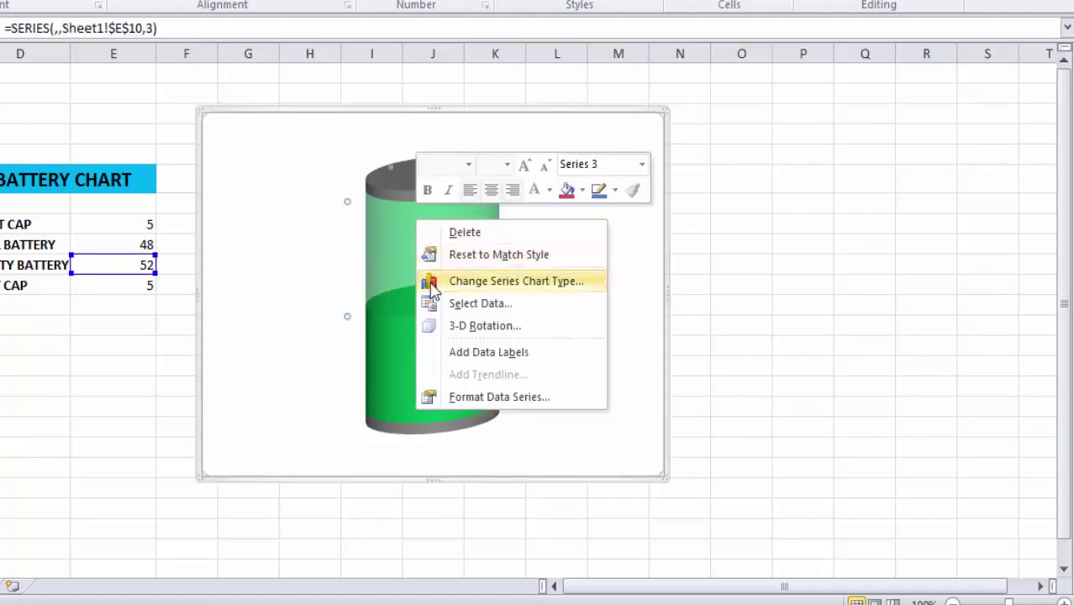
{"action": "left_click", "coordinate": [462, 327]}
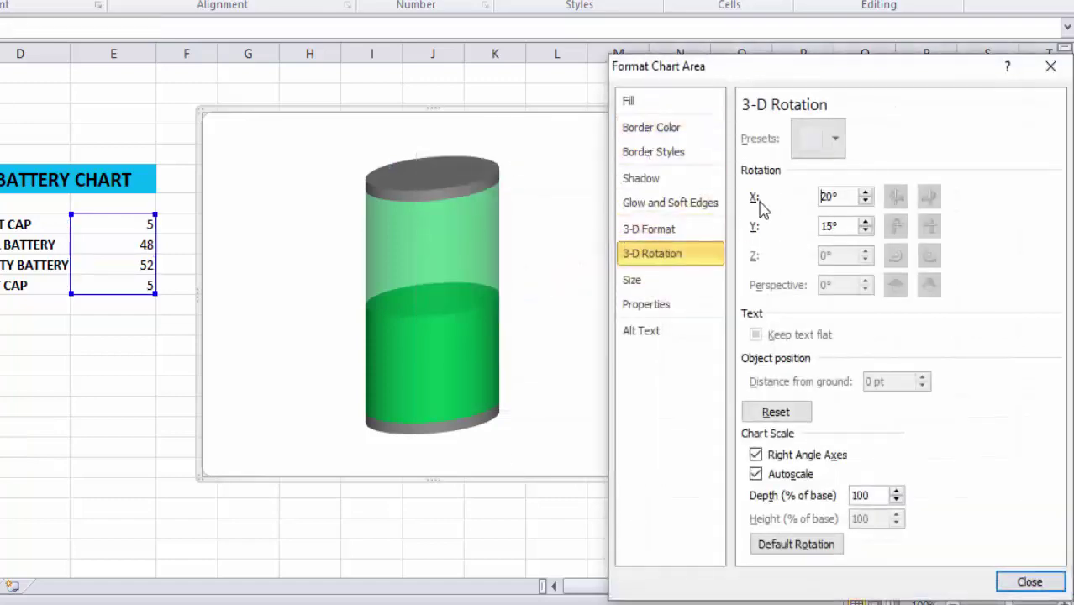
{"action": "left_click_drag", "start_coordinate": [844, 197], "coordinate": [806, 197]}
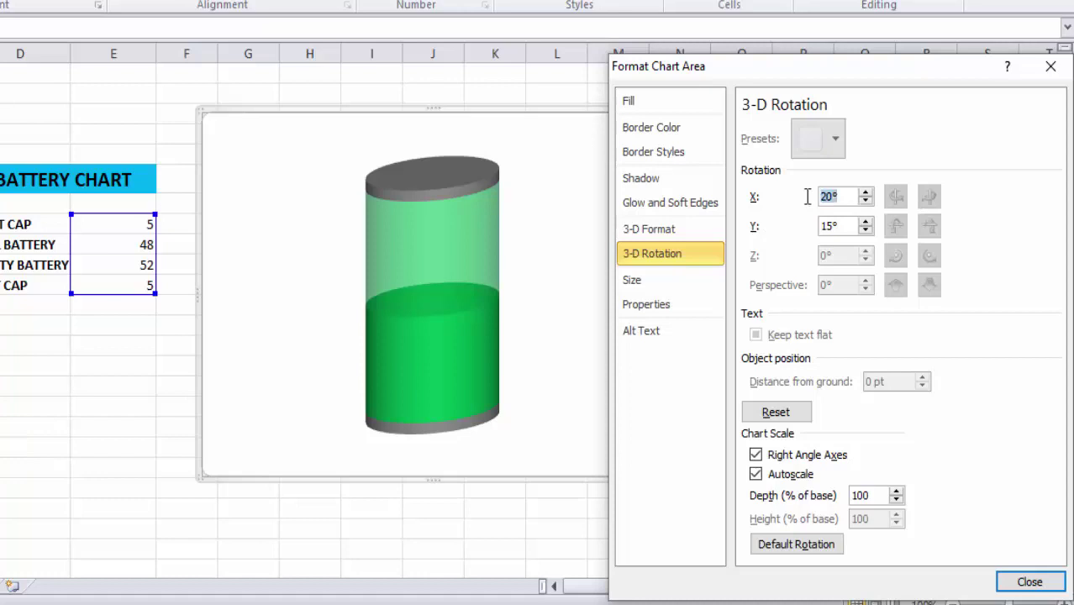
{"action": "type", "text": "0"}
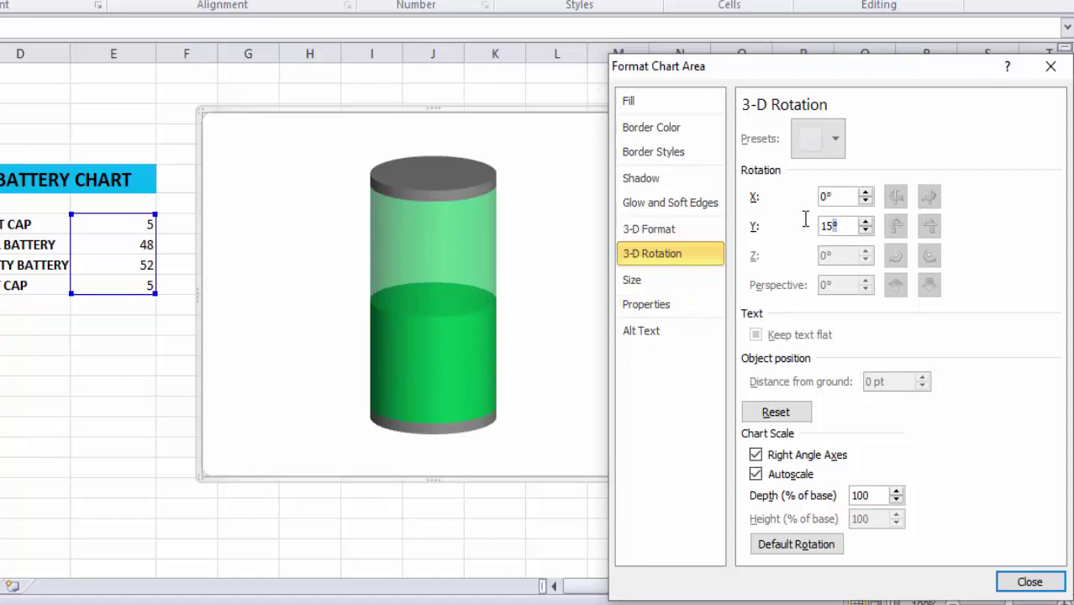
{"action": "type", "text": "10"}
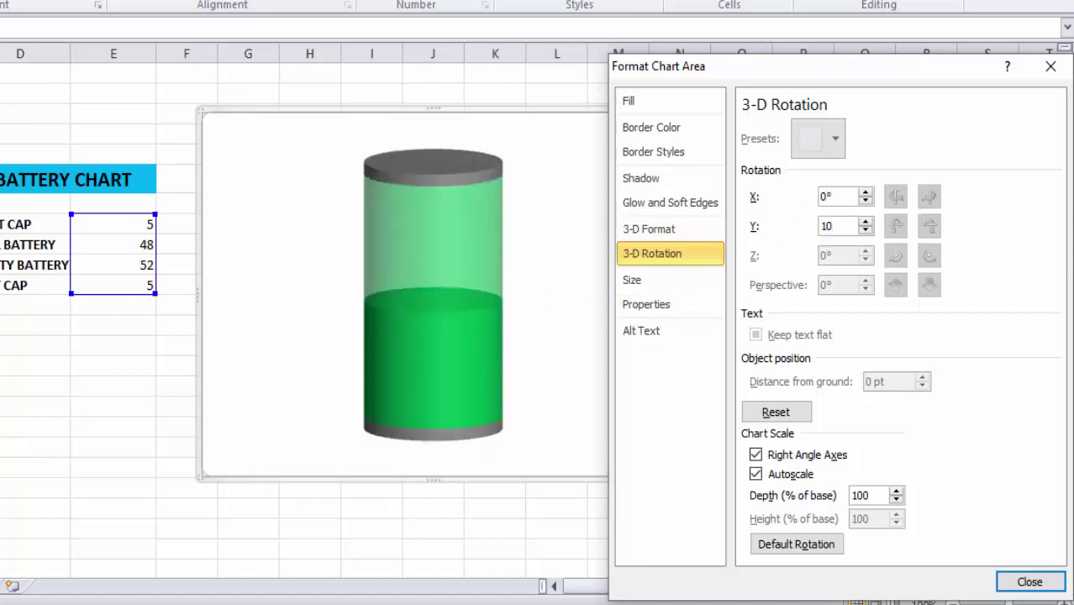
{"action": "left_click", "coordinate": [1030, 581]}
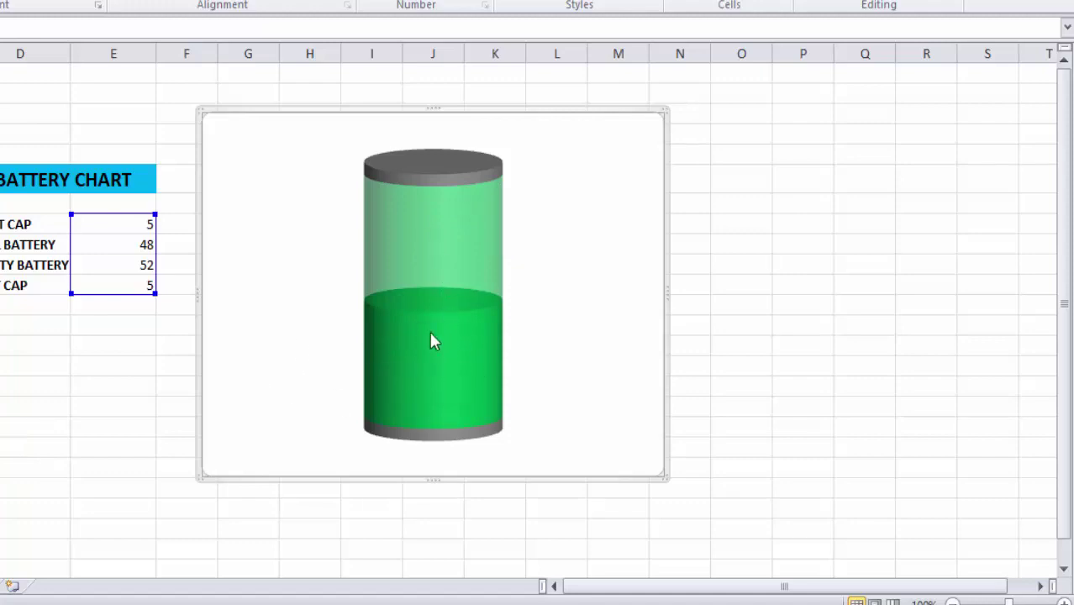
{"action": "mouse_move", "coordinate": [448, 332]}
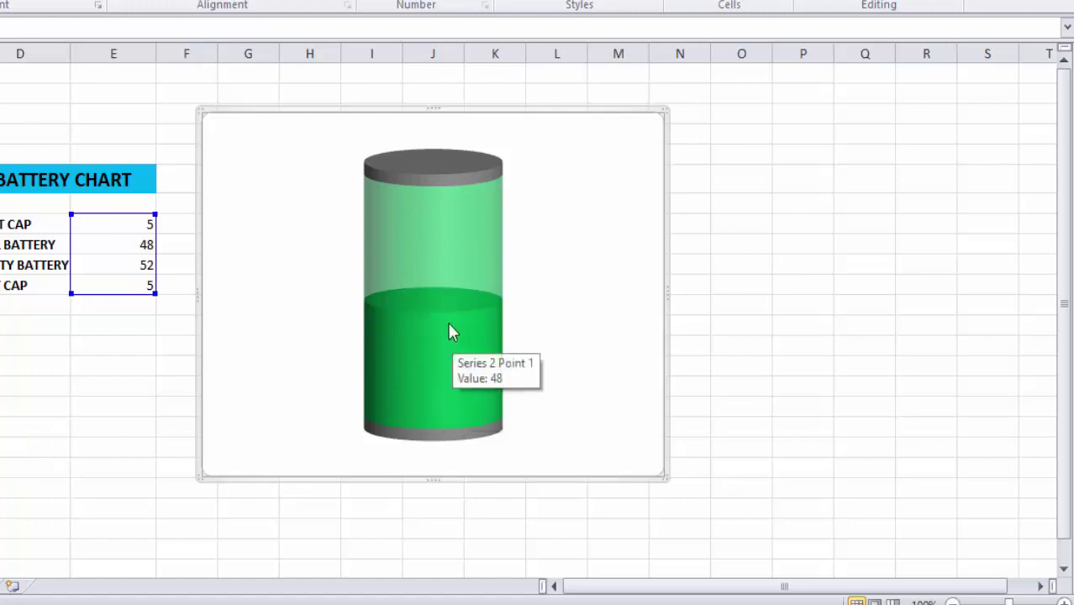
Add a data label showing 48 to the green charge section.
{"action": "left_click", "coordinate": [450, 331]}
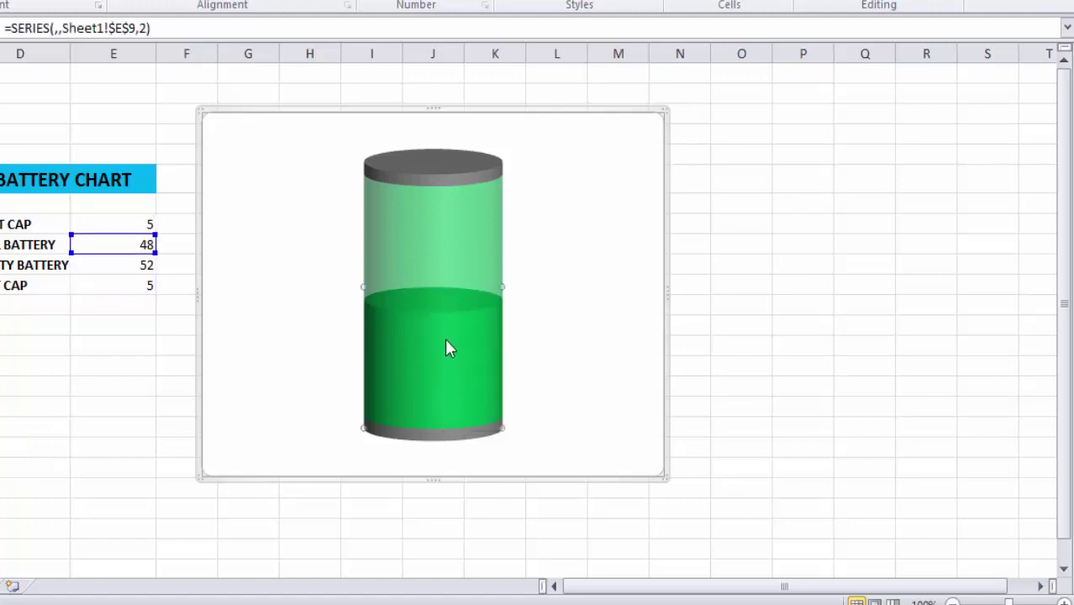
{"action": "right_click", "coordinate": [446, 340]}
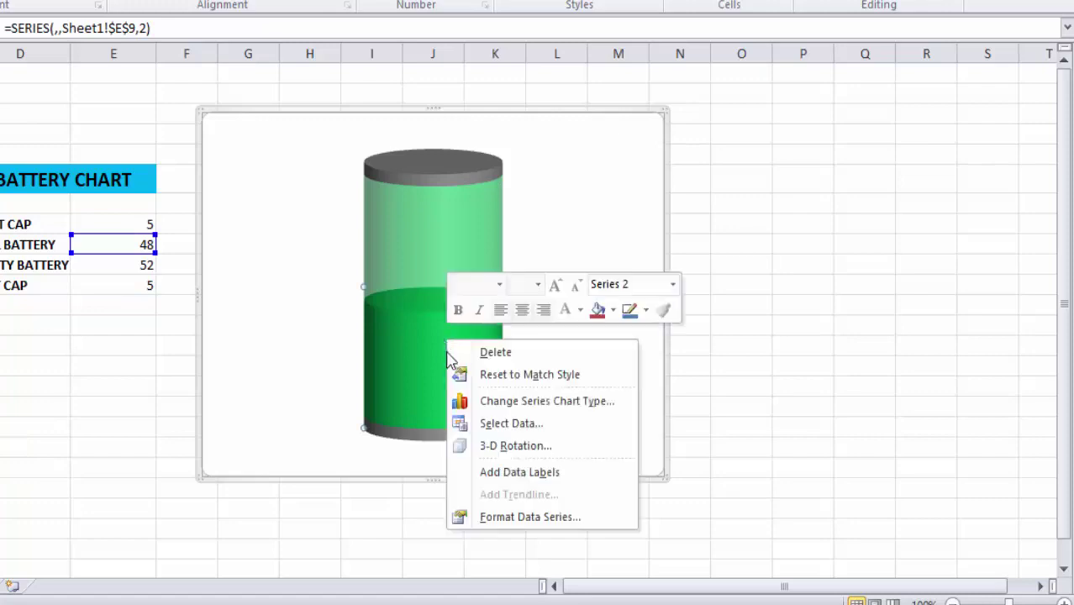
{"action": "left_click", "coordinate": [481, 473]}
Enlarge the 48 label to 18-point and colour it white.
{"action": "left_click", "coordinate": [434, 373]}
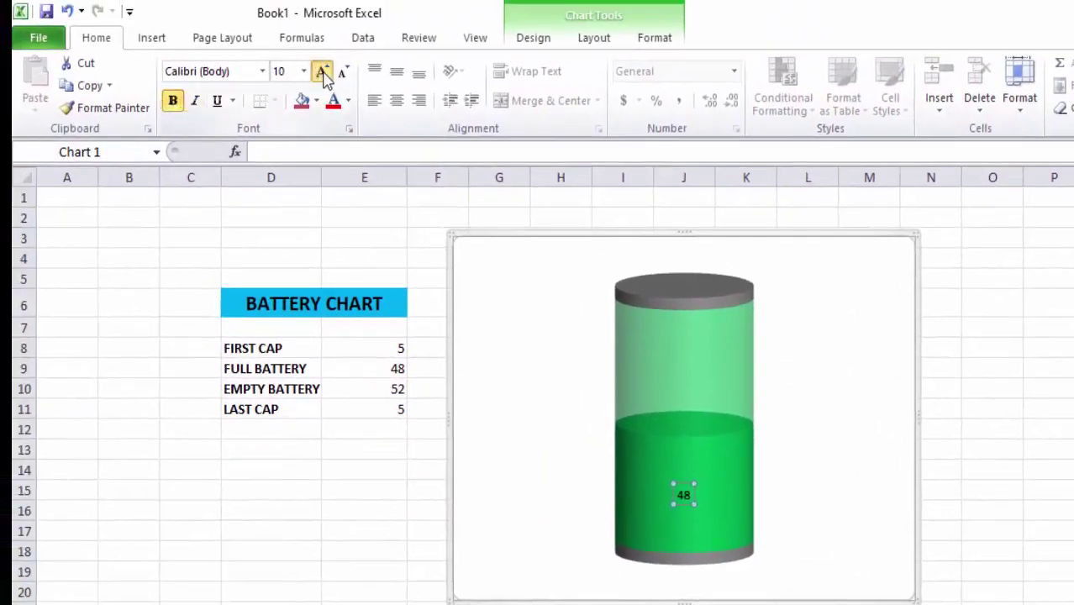
{"action": "left_click", "coordinate": [323, 72]}
{"action": "left_click", "coordinate": [322, 72]}
{"action": "left_click", "coordinate": [323, 73]}
{"action": "left_click", "coordinate": [323, 72]}
{"action": "left_click", "coordinate": [323, 72]}
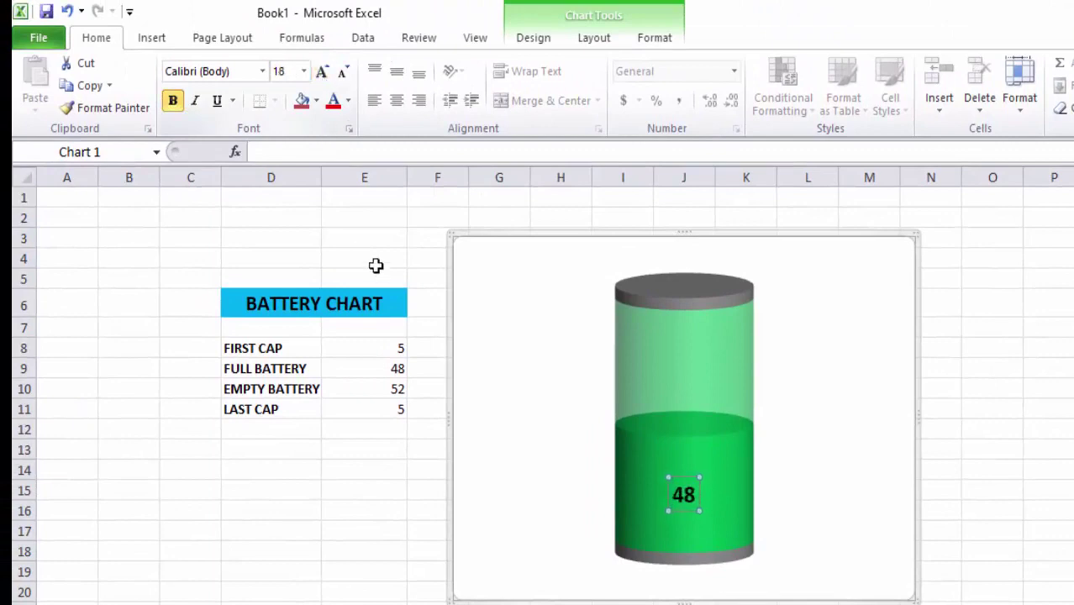
{"action": "left_click", "coordinate": [348, 100]}
{"action": "left_click", "coordinate": [333, 165]}
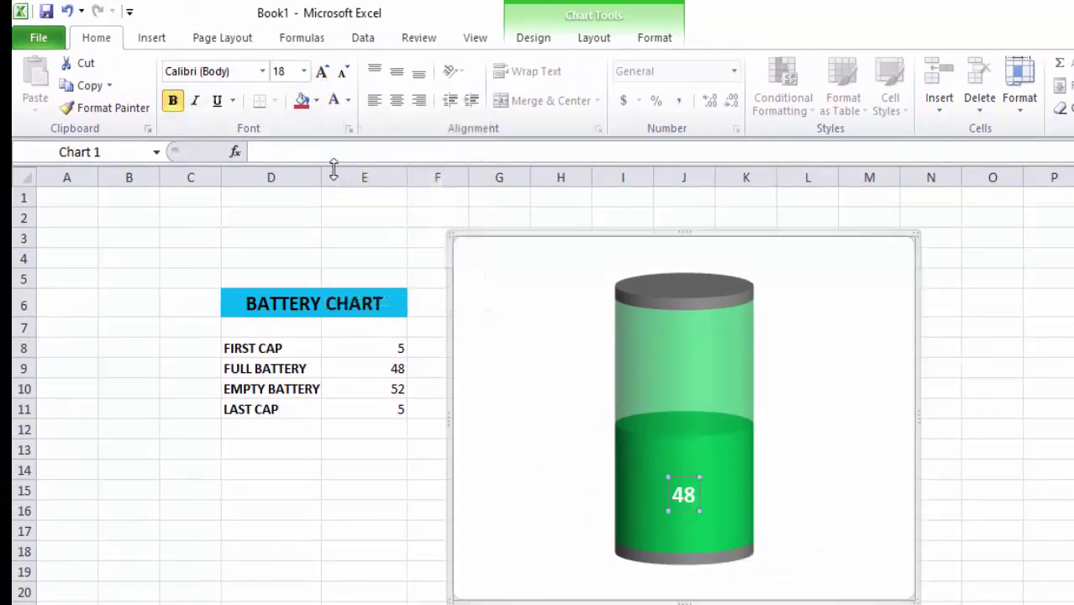
{"action": "left_click", "coordinate": [348, 531]}
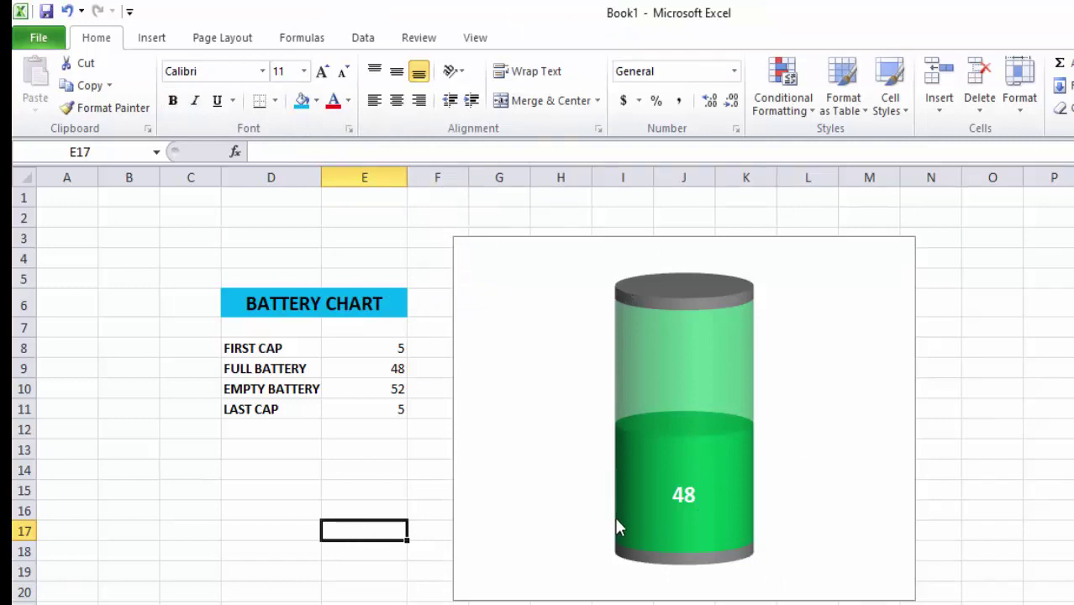
{"action": "mouse_move", "coordinate": [684, 504]}
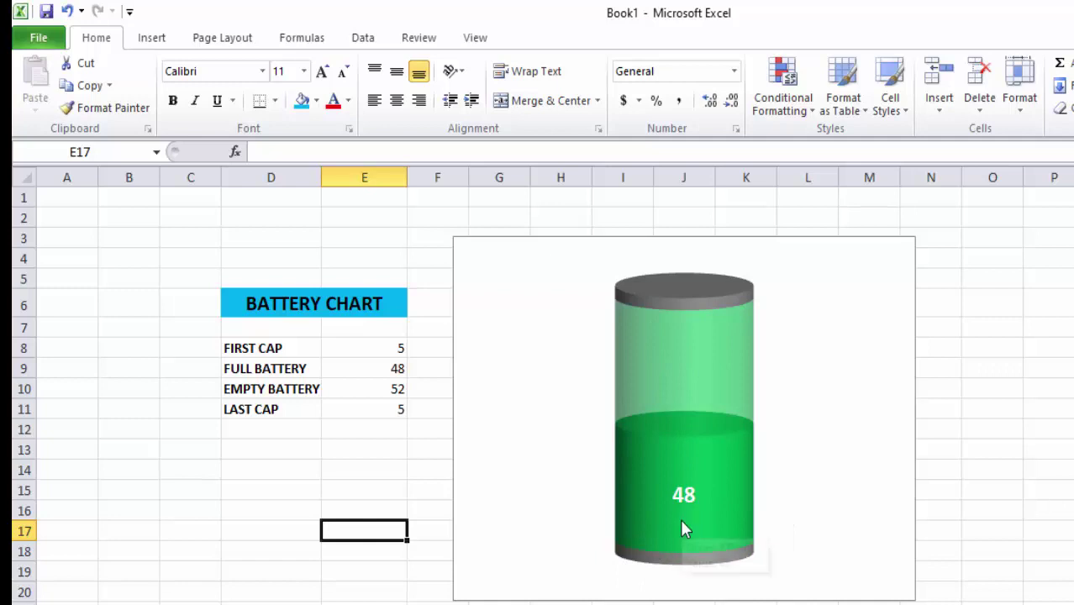
Enter 20, then 80, in FULL BATTERY cell E9 so E10 shows 20 and the battery fills to 80.
{"action": "left_click", "coordinate": [386, 475]}
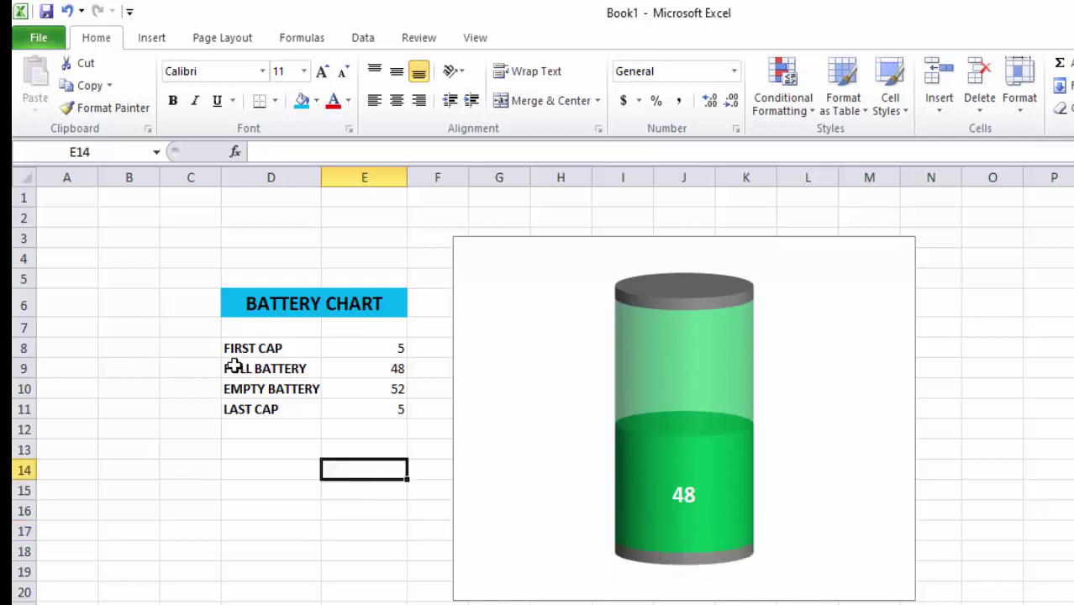
{"action": "left_click", "coordinate": [358, 367]}
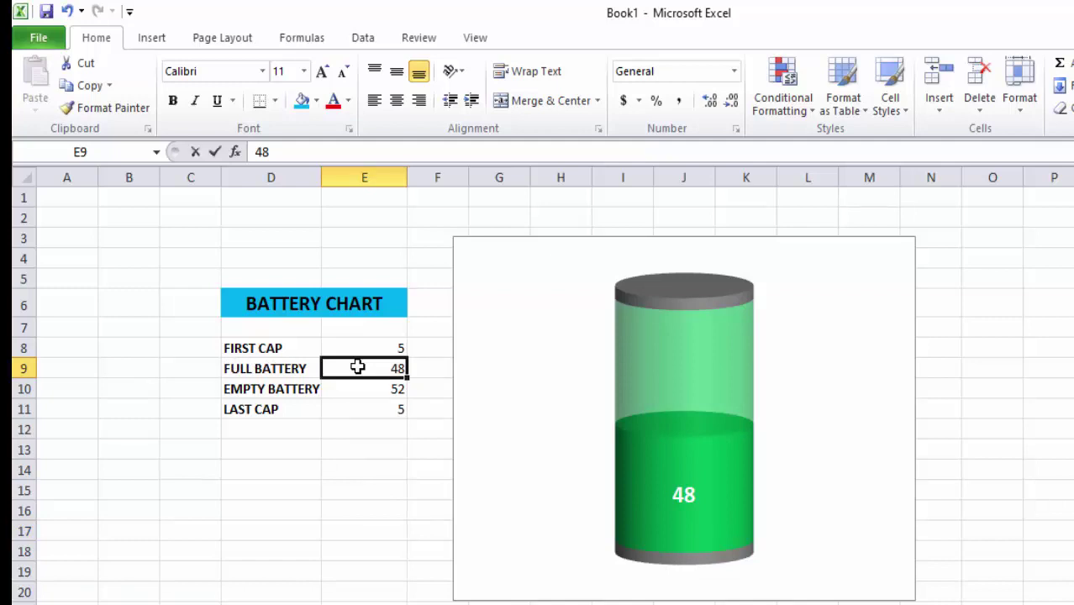
{"action": "type", "text": "20"}
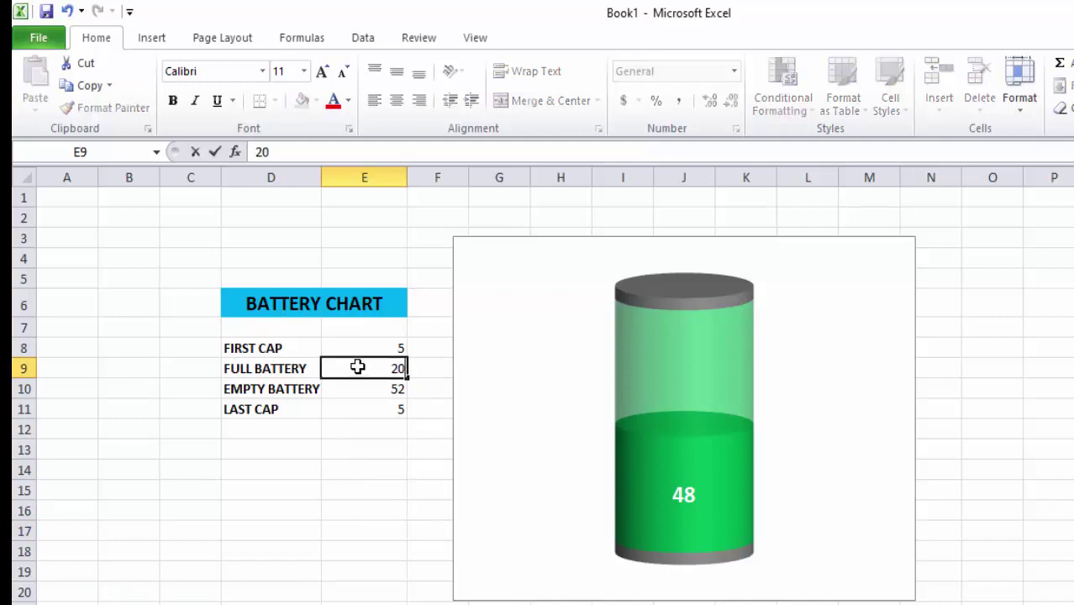
{"action": "key", "text": "Return"}
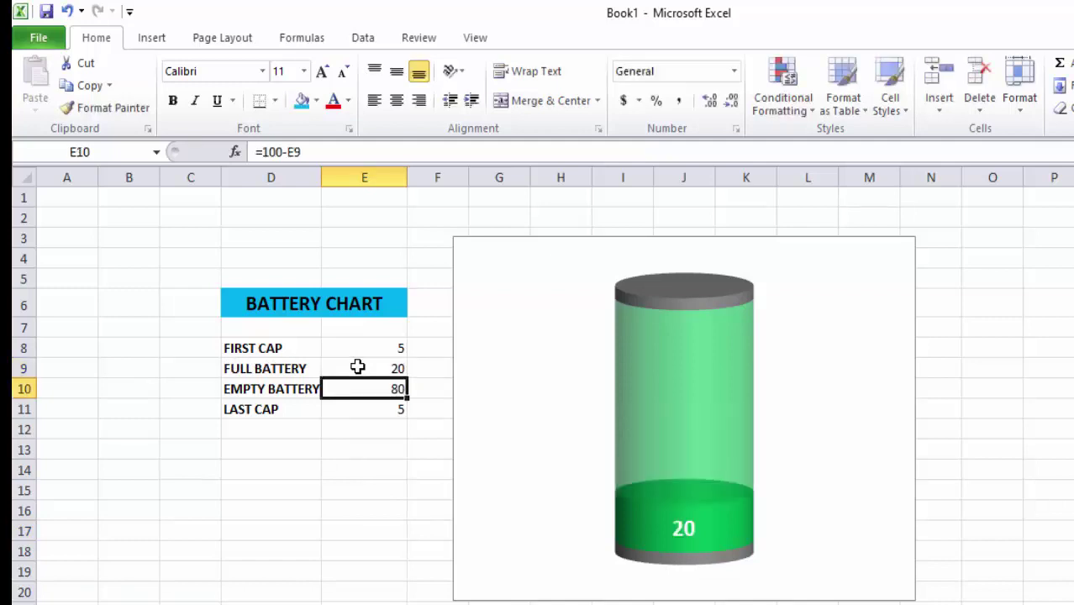
{"action": "left_click", "coordinate": [358, 367]}
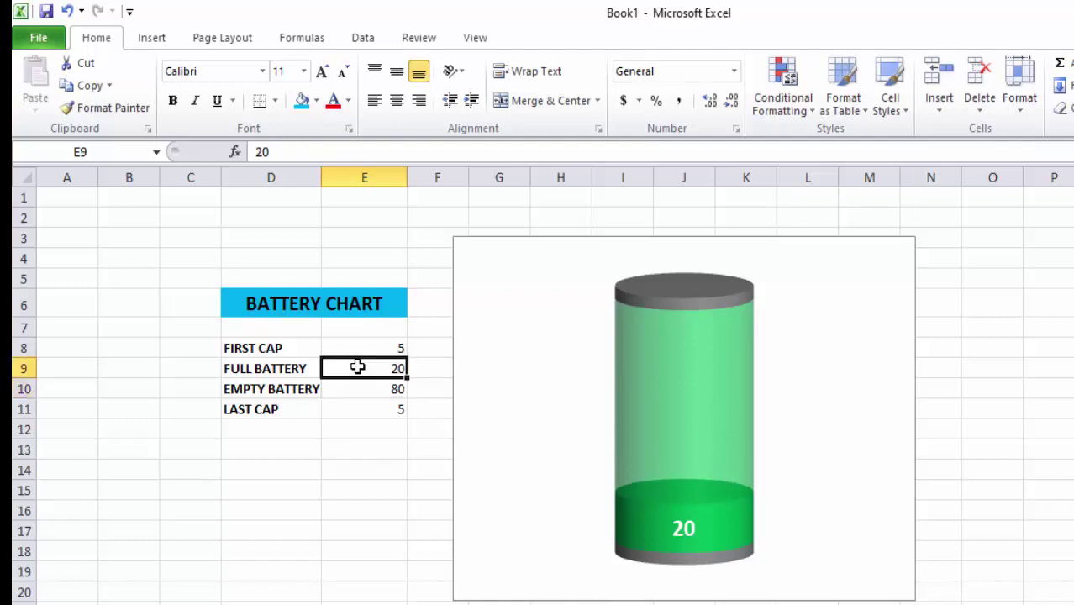
{"action": "type", "text": "4"}
{"action": "type", "text": "8"}
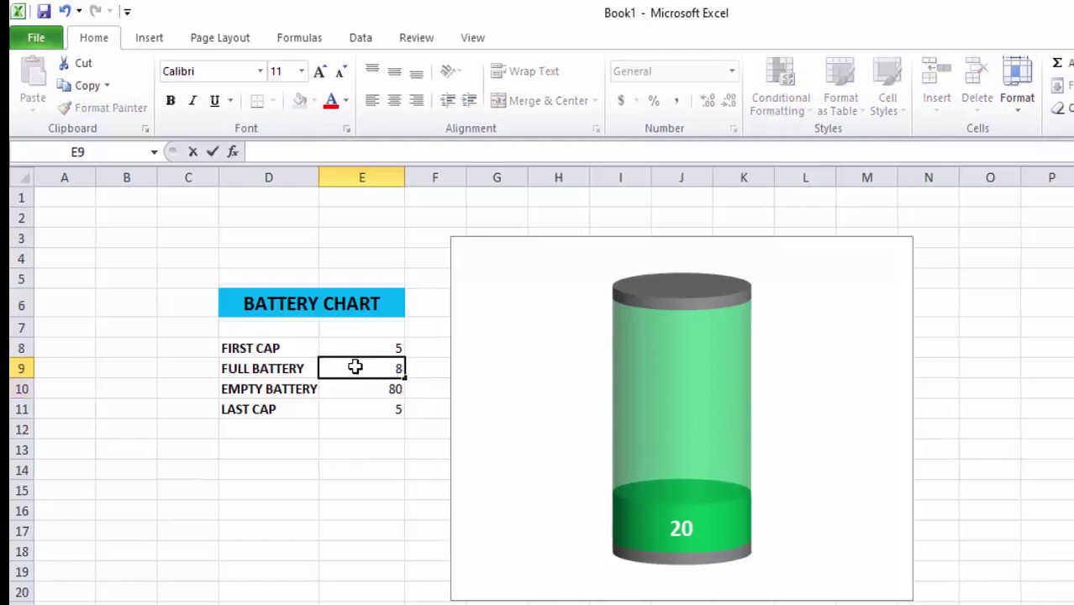
{"action": "type", "text": "0"}
{"action": "key", "text": "Return"}
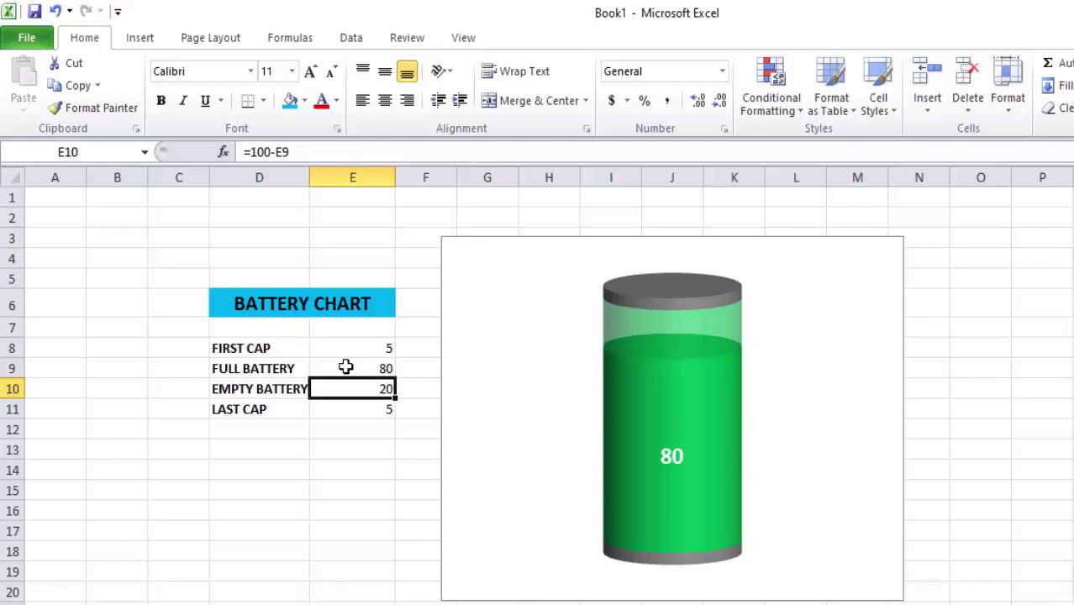